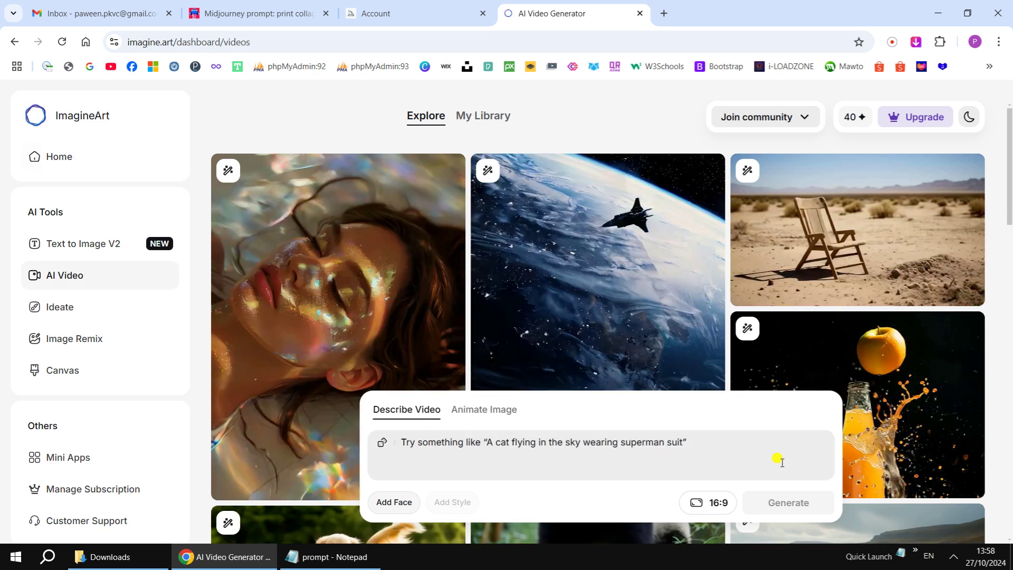
- Open the gallery video of the boy eating a hamburger and copy its prompt
{"action": "scroll", "coordinate": [898, 398], "scroll_direction": "down", "scroll_amount": 3}
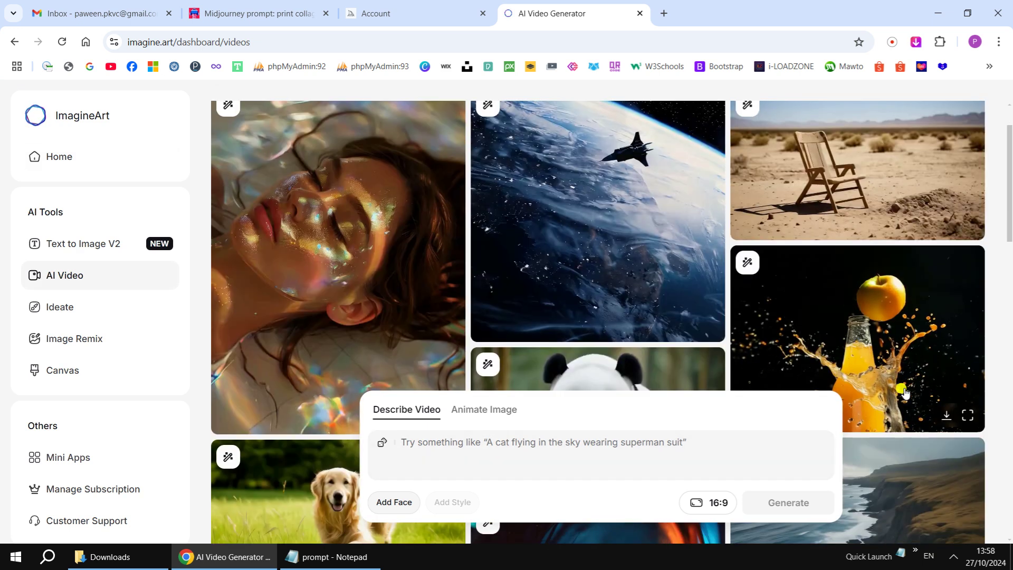
{"action": "scroll", "coordinate": [903, 395], "scroll_direction": "down", "scroll_amount": 4}
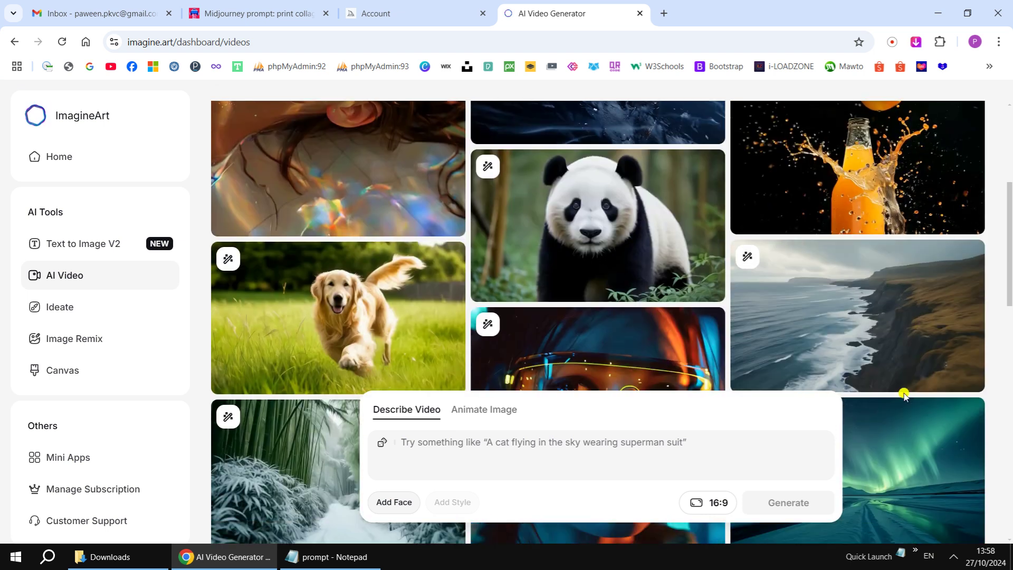
{"action": "scroll", "coordinate": [904, 396], "scroll_direction": "down", "scroll_amount": 4}
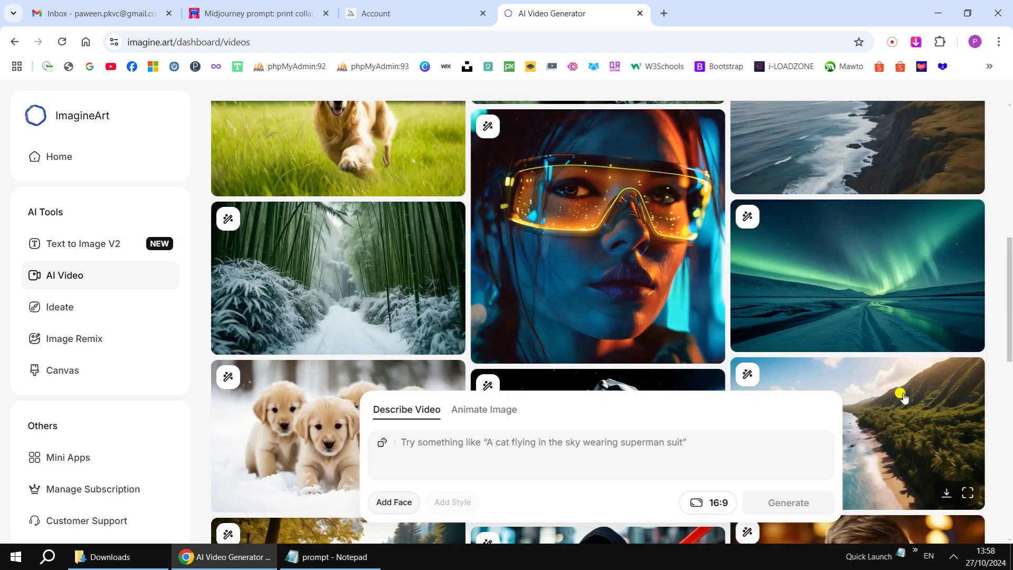
{"action": "scroll", "coordinate": [904, 395], "scroll_direction": "down", "scroll_amount": 4}
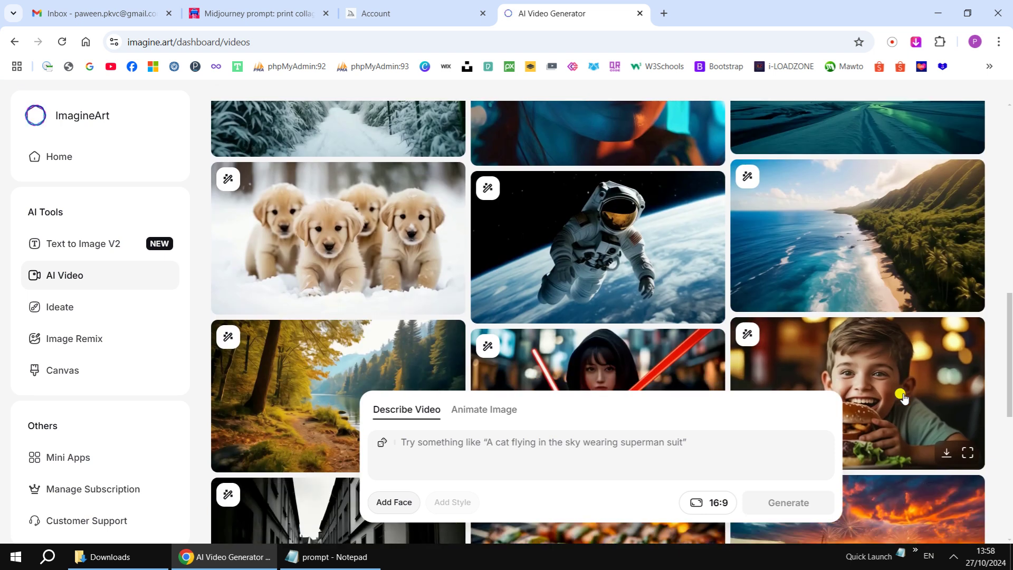
{"action": "scroll", "coordinate": [903, 395], "scroll_direction": "down", "scroll_amount": 1}
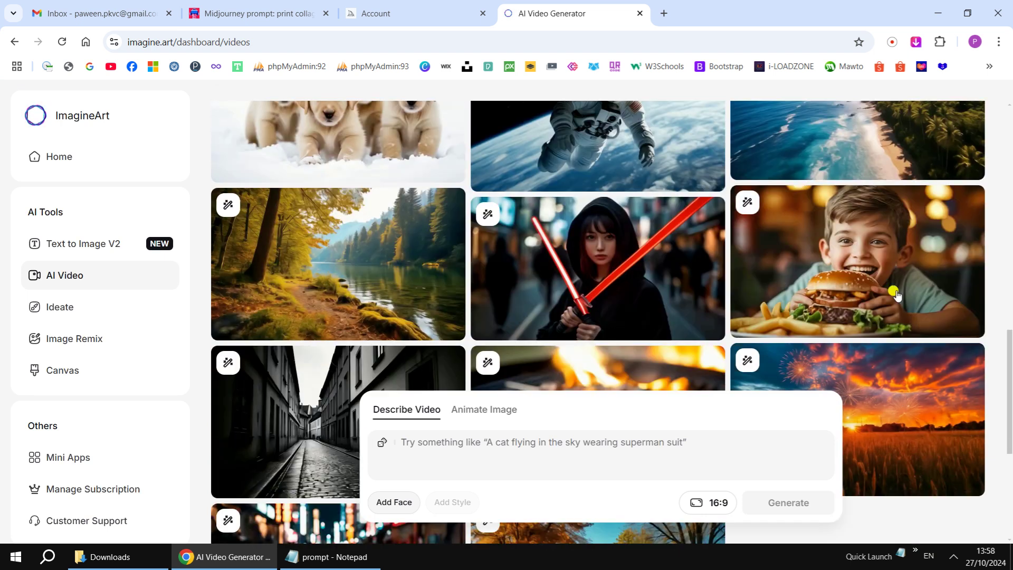
{"action": "left_click", "coordinate": [883, 266]}
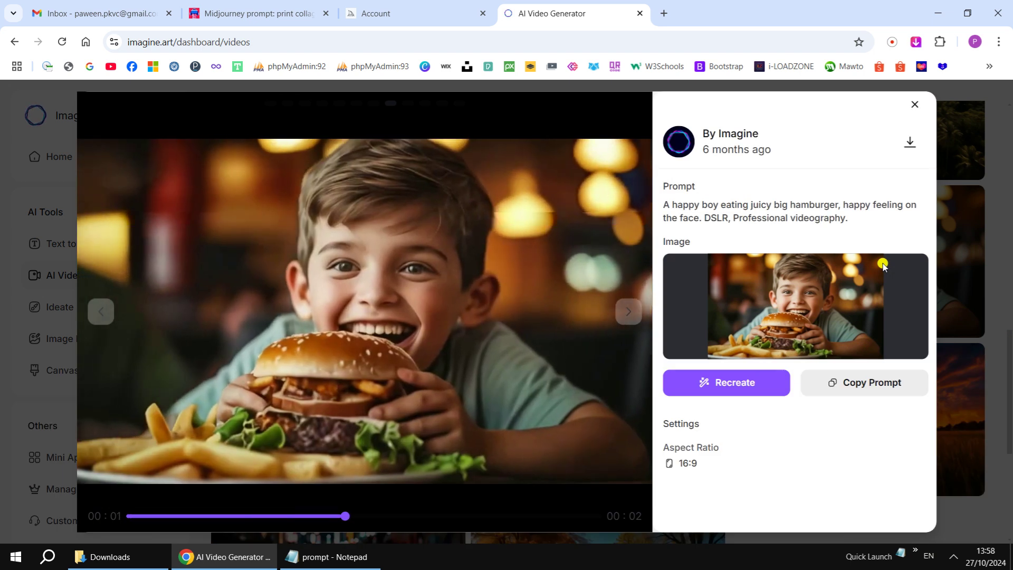
{"action": "left_click", "coordinate": [880, 384]}
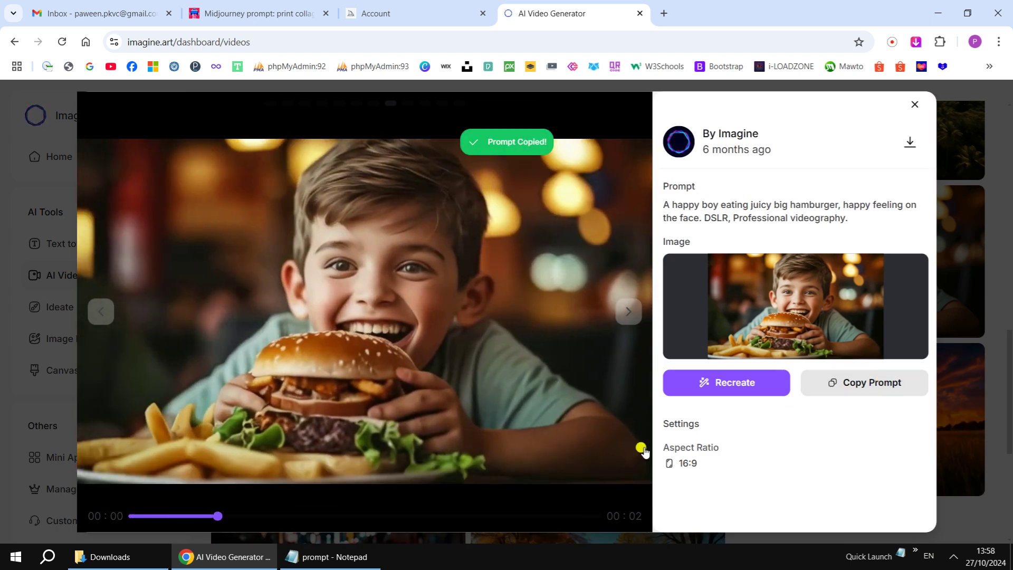
- Switch to Notepad, add the copied prompt at the end of the prompt file and save the file
{"action": "left_click", "coordinate": [351, 559]}
{"action": "left_click", "coordinate": [305, 461]}
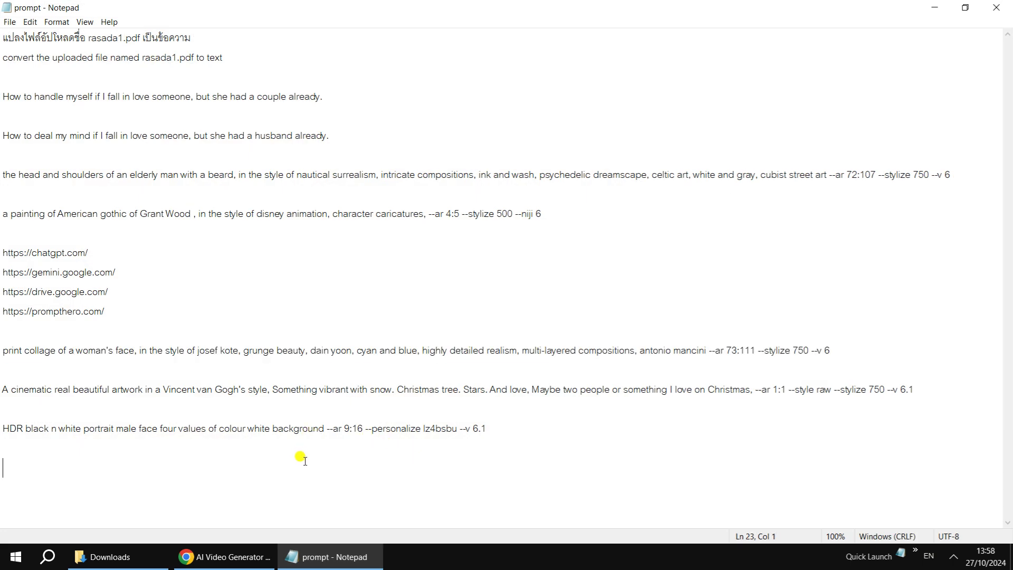
{"action": "key", "text": "ctrl+v"}
{"action": "left_click", "coordinate": [312, 483]}
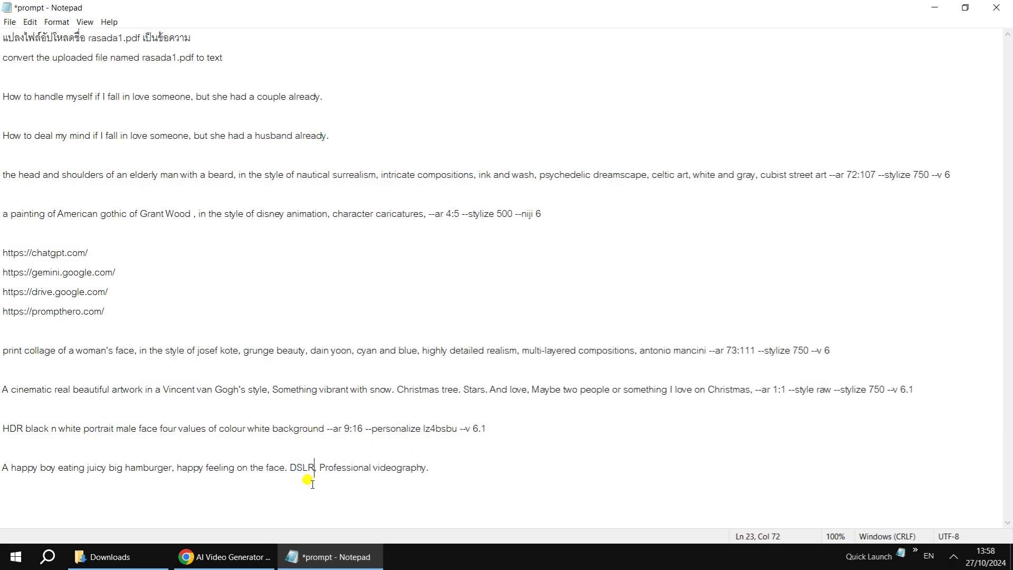
{"action": "left_click", "coordinate": [442, 470]}
{"action": "key", "text": "ctrl+s"}
{"action": "left_click", "coordinate": [327, 560]}
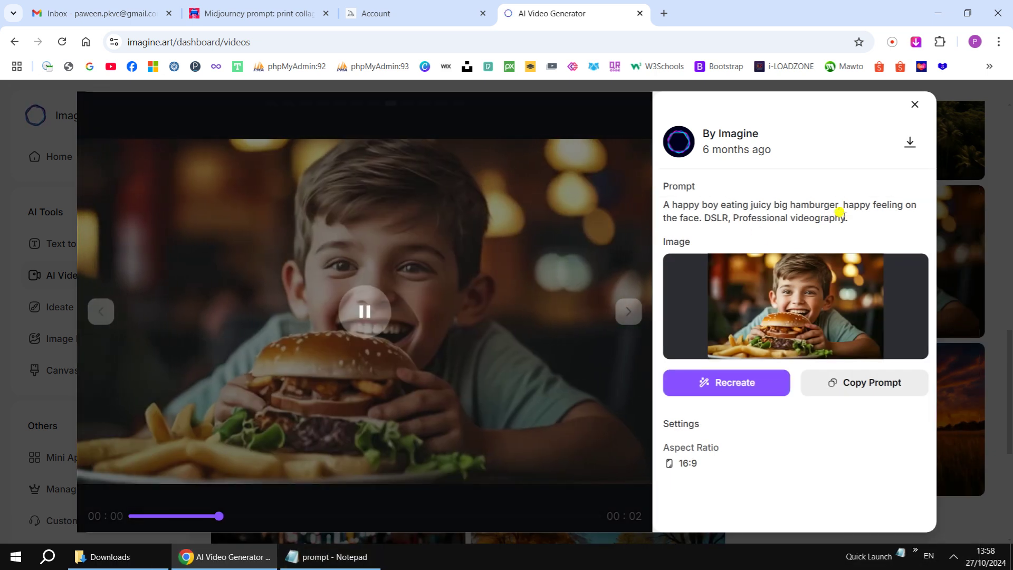
- Generate a video from "A happy boy eating juicy big hamburger, happy feeling on the face. DSLR, Professional videography." using the first preview image
{"action": "left_click", "coordinate": [914, 104]}
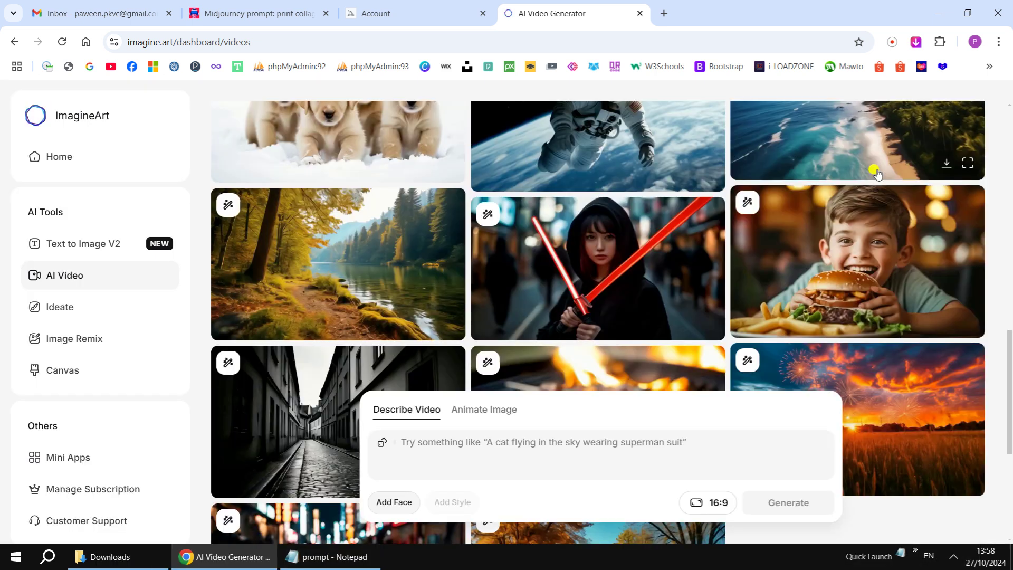
{"action": "left_click", "coordinate": [572, 445]}
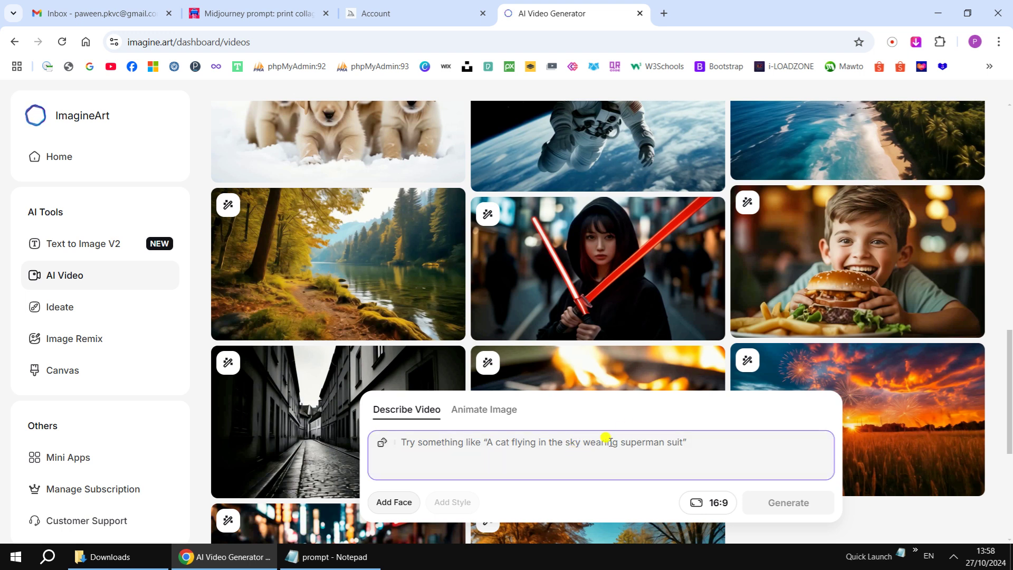
{"action": "type", "text": "A happy boy eating juicy big hamburger, happy feeling on the face. DSLR, Professional videography."}
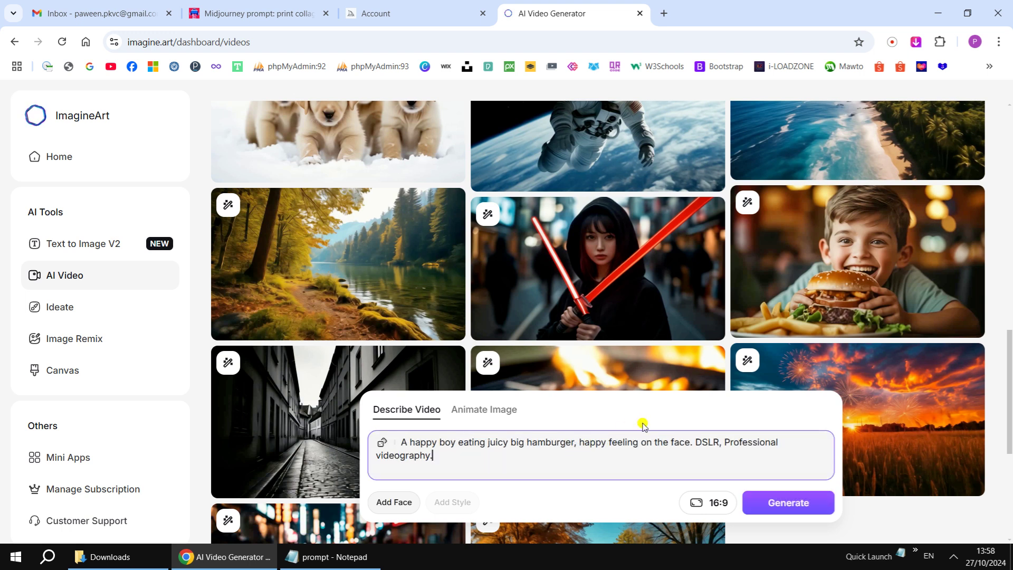
{"action": "left_click", "coordinate": [790, 504]}
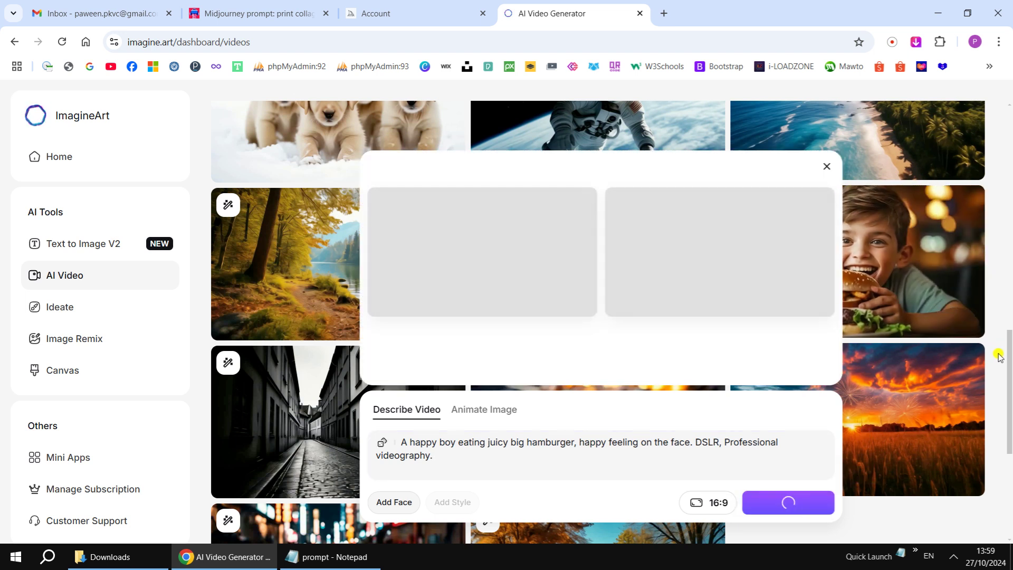
{"action": "left_click_drag", "start_coordinate": [1008, 372], "coordinate": [995, 132]}
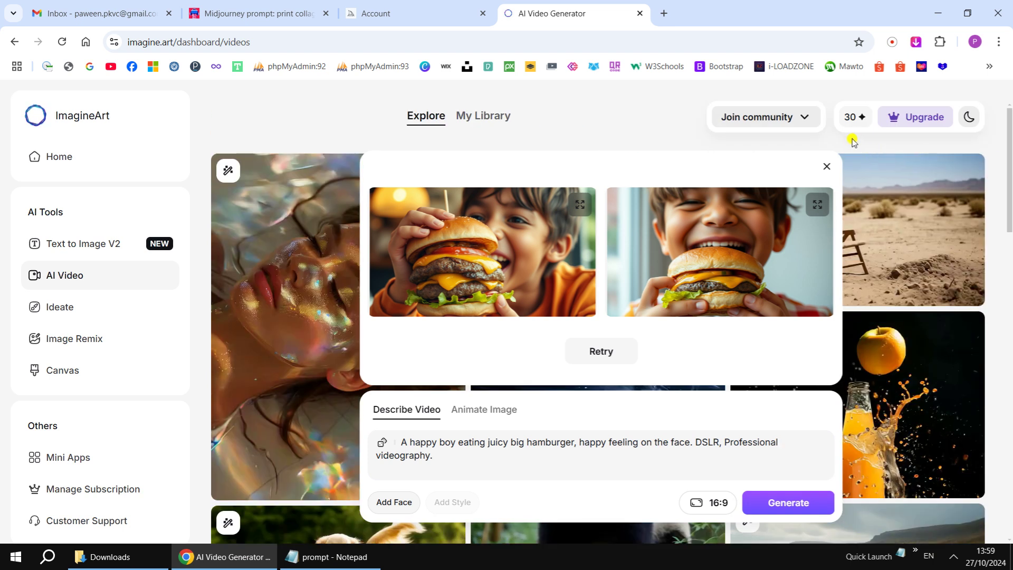
{"action": "left_click", "coordinate": [555, 248]}
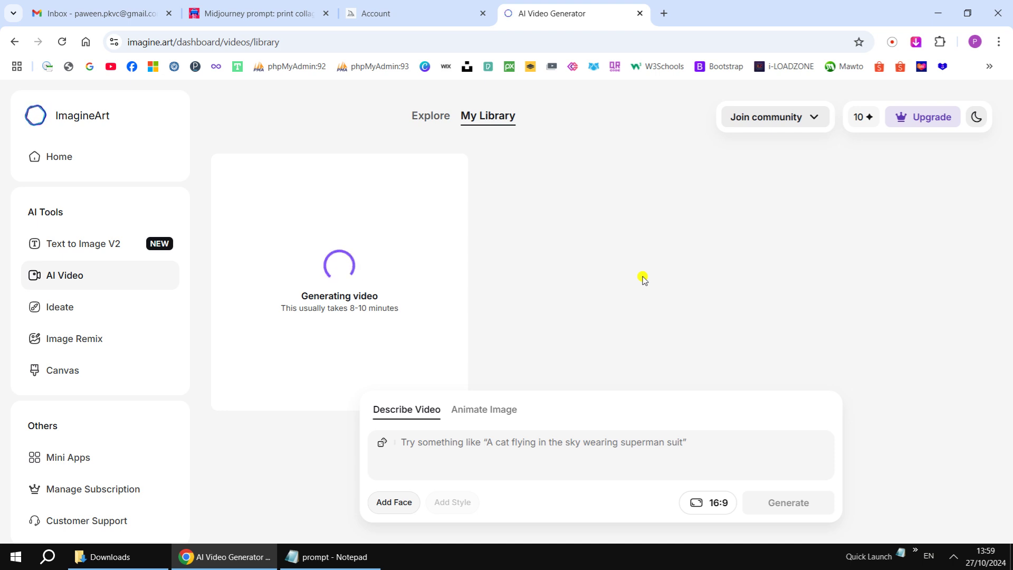
- Return to the tools overview and open the Image Remix tool
{"action": "left_click", "coordinate": [75, 161]}
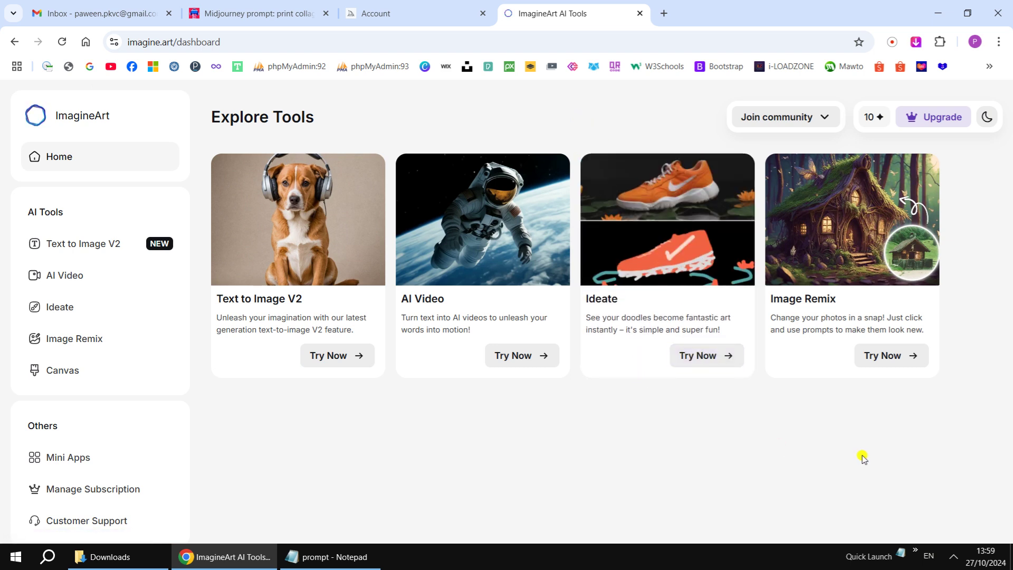
{"action": "left_click", "coordinate": [889, 357]}
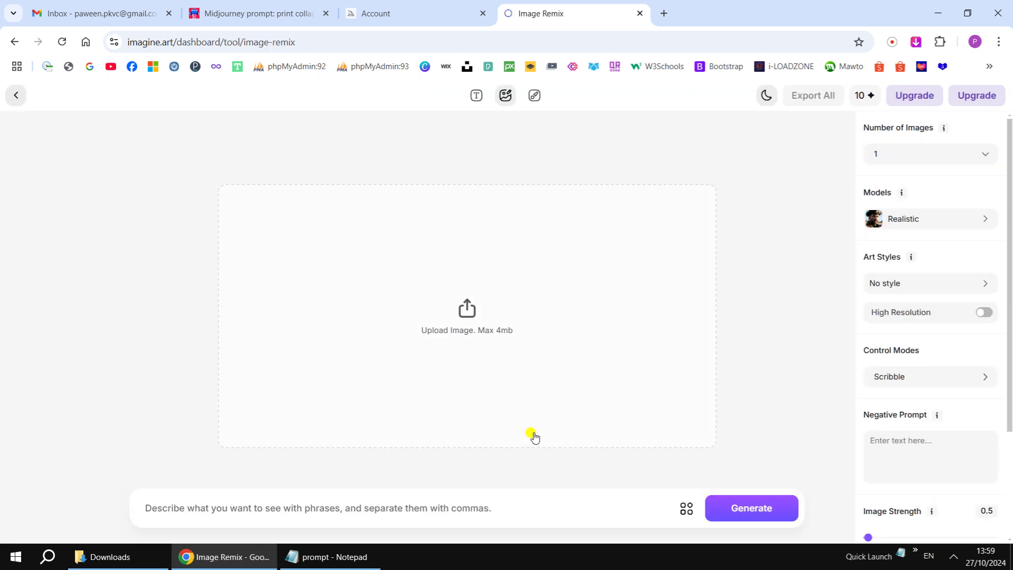
- Switch to File Explorer and copy the gicQUPeAsxA-unsplash photo from the photographer's subfolder of Picture into Downloads
{"action": "left_click", "coordinate": [250, 562]}
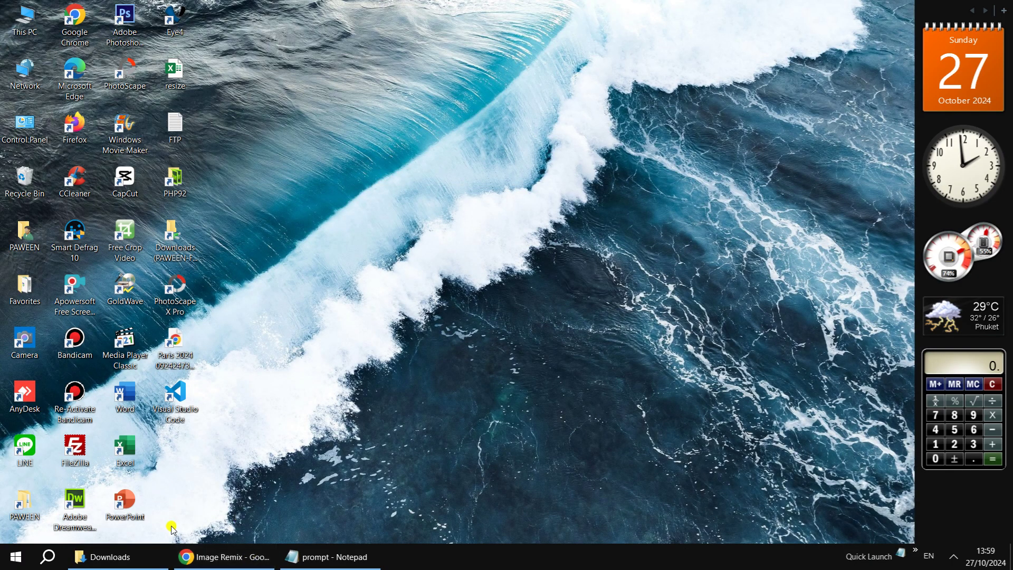
{"action": "left_click", "coordinate": [143, 560]}
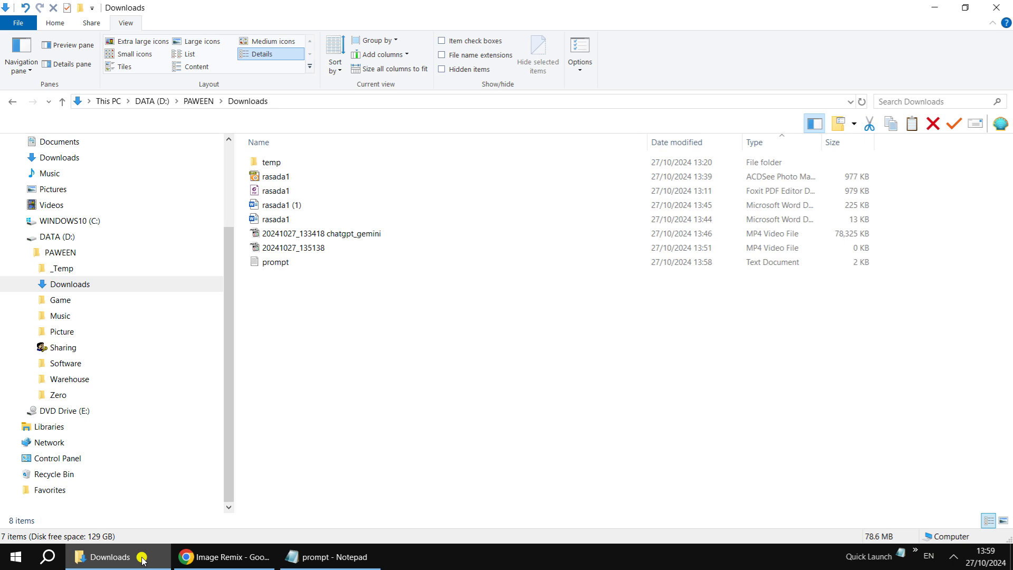
{"action": "left_click", "coordinate": [57, 335]}
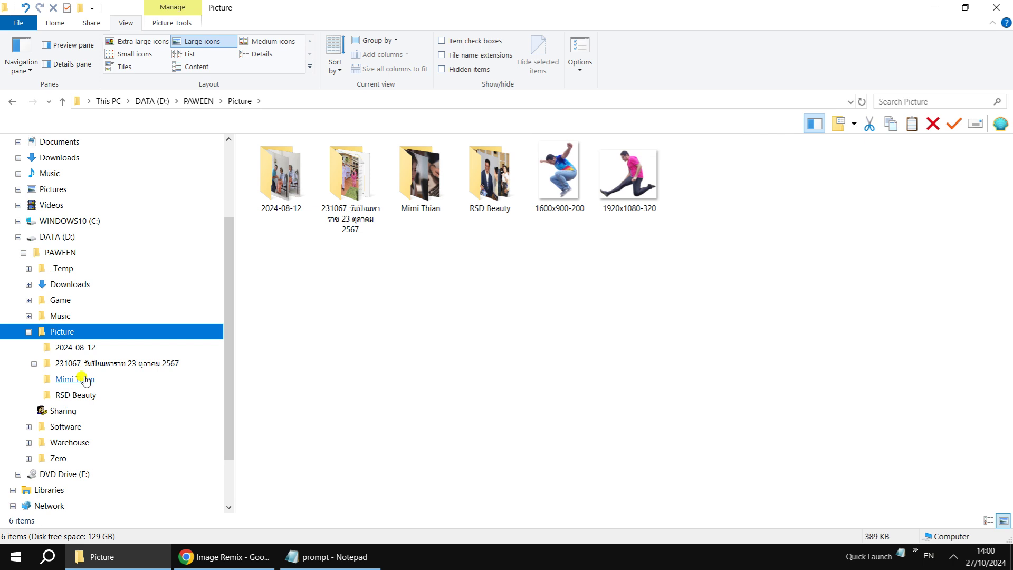
{"action": "left_click", "coordinate": [85, 379]}
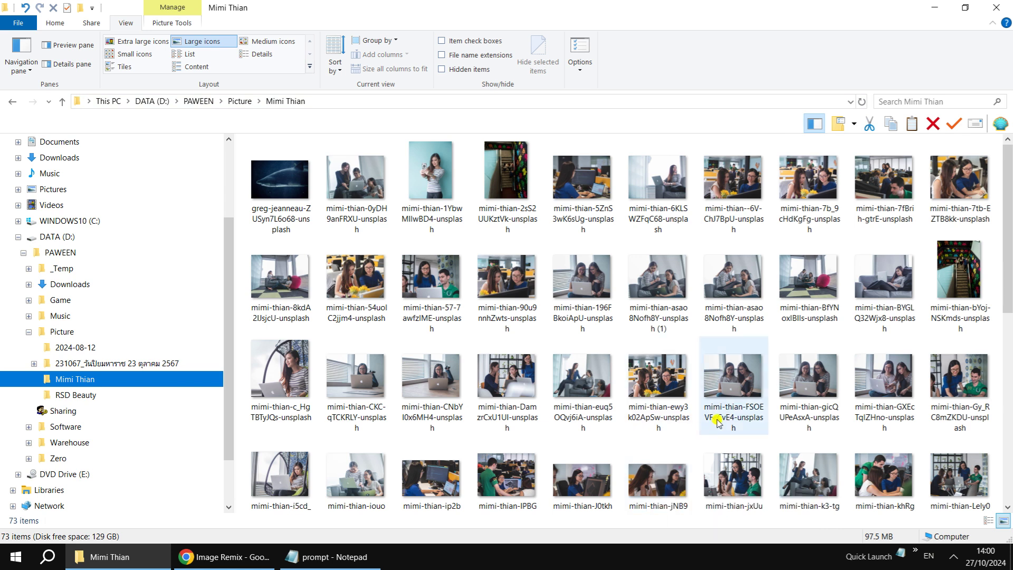
{"action": "left_click", "coordinate": [820, 391]}
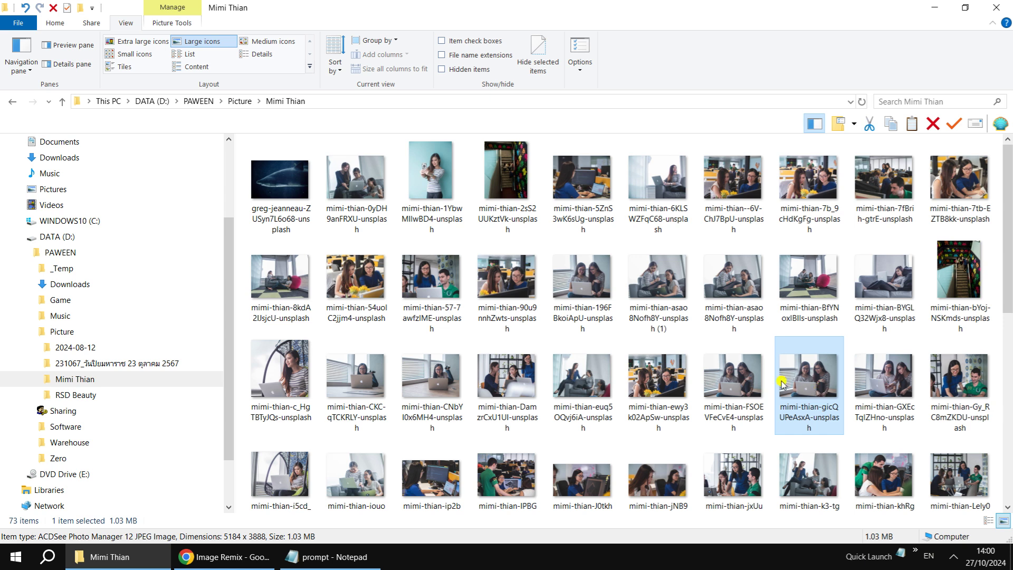
{"action": "left_click", "coordinate": [29, 332]}
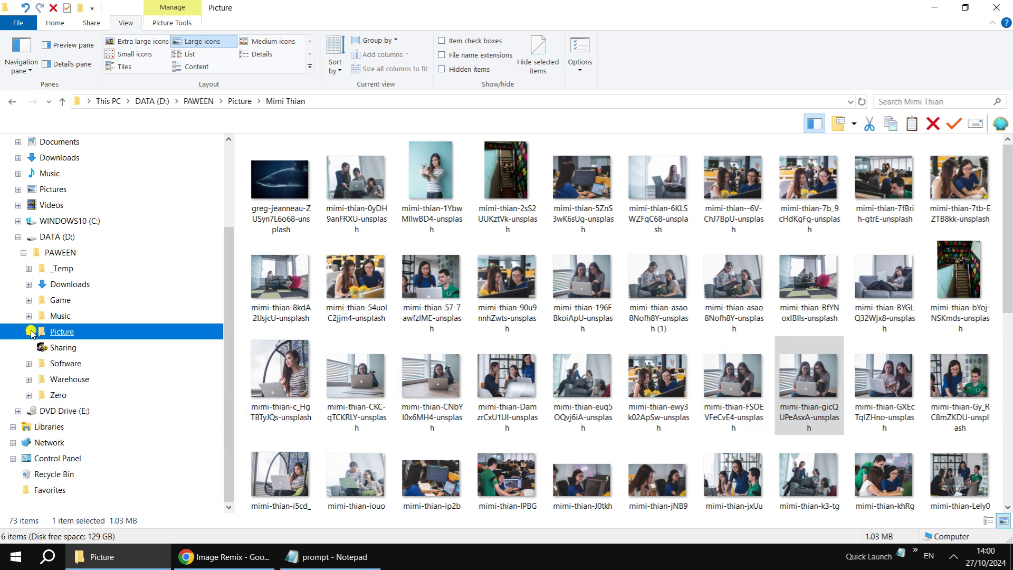
{"action": "left_click", "coordinate": [69, 285]}
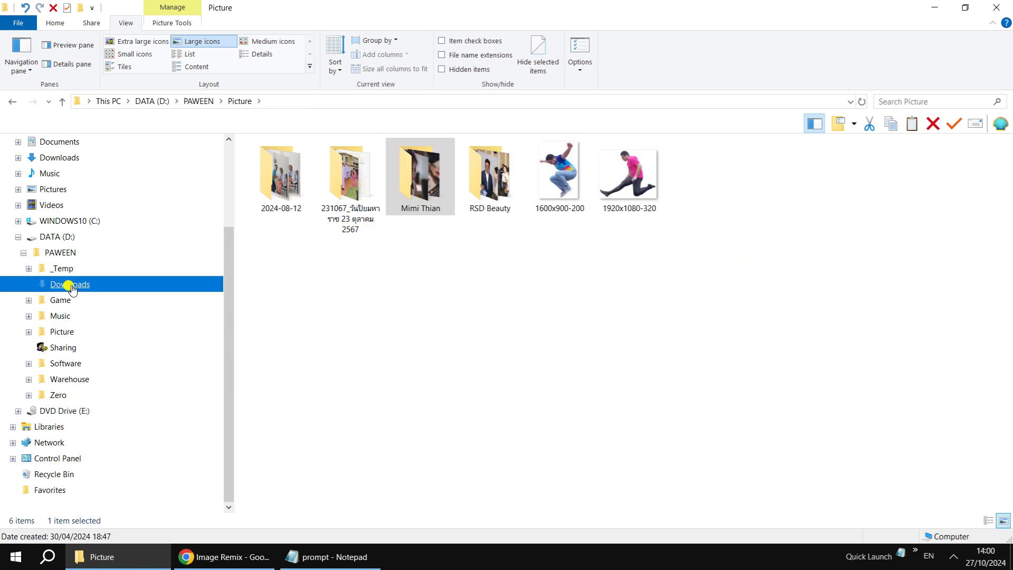
{"action": "left_click", "coordinate": [356, 345]}
{"action": "key", "text": "ctrl+v"}
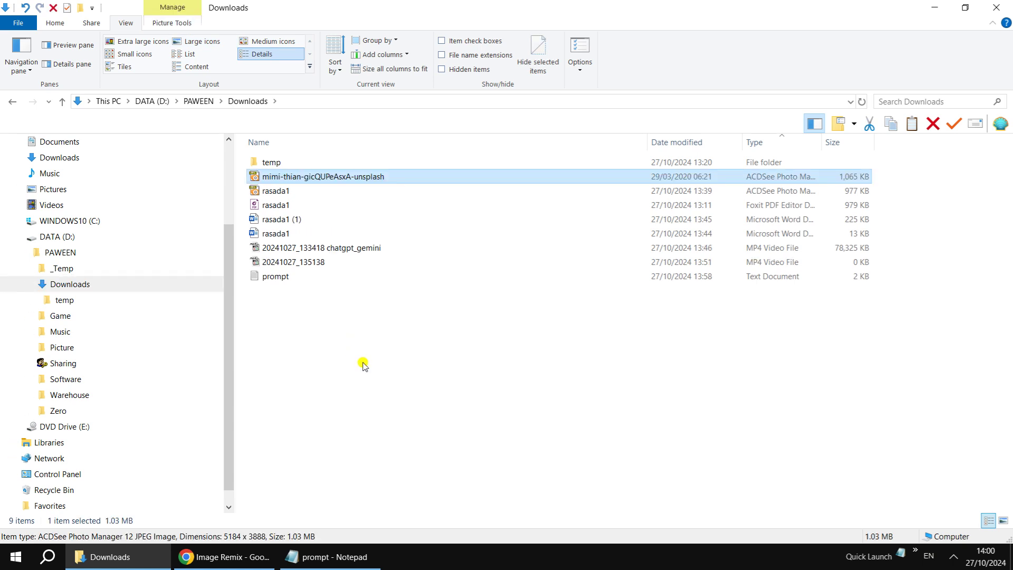
- View the copied photo from Downloads at full size, and close the viewer
{"action": "key", "text": "Return"}
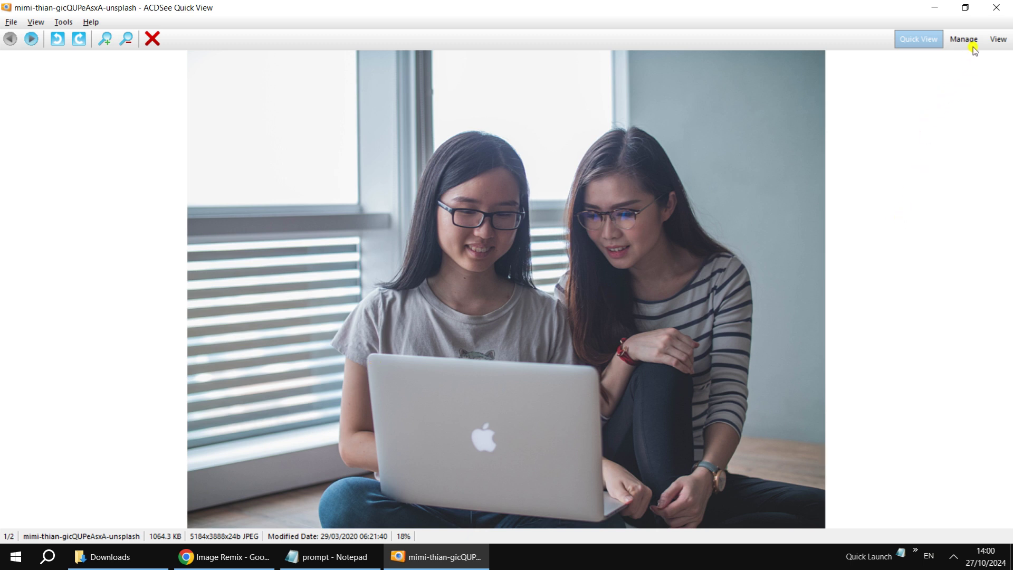
{"action": "left_click", "coordinate": [993, 8]}
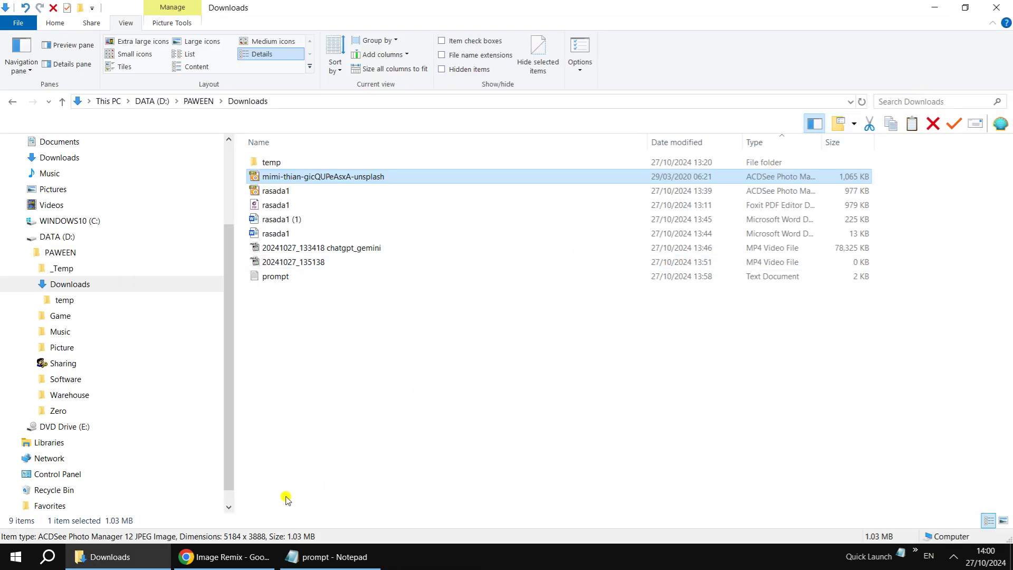
{"action": "left_click", "coordinate": [158, 549]}
- Switch back to Chrome and upload the gicQUPeAsxA-unsplash photo from Downloads into Image Remix
{"action": "left_click", "coordinate": [223, 557]}
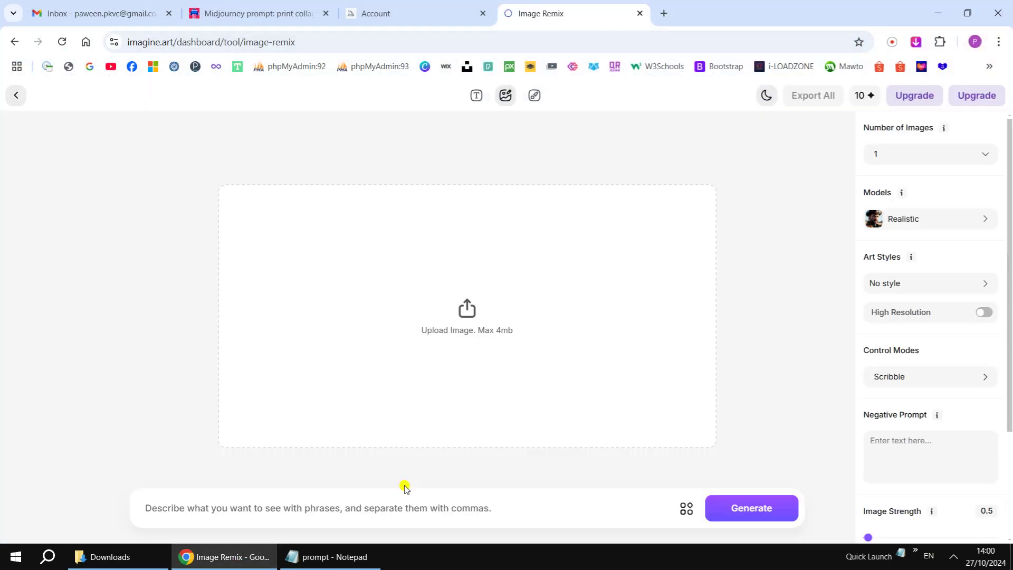
{"action": "left_click", "coordinate": [469, 316]}
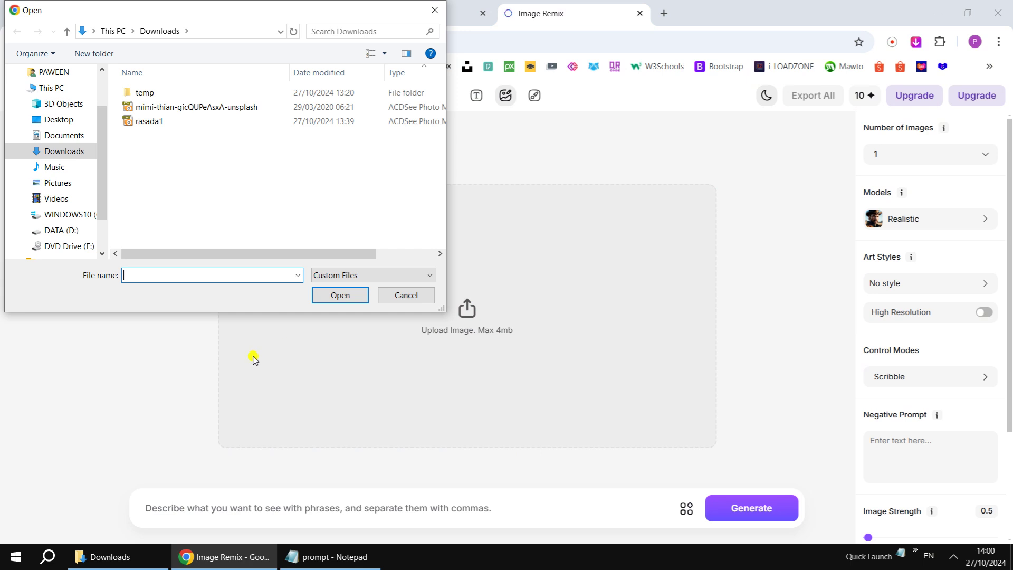
{"action": "left_click", "coordinate": [198, 107]}
{"action": "left_click", "coordinate": [341, 297]}
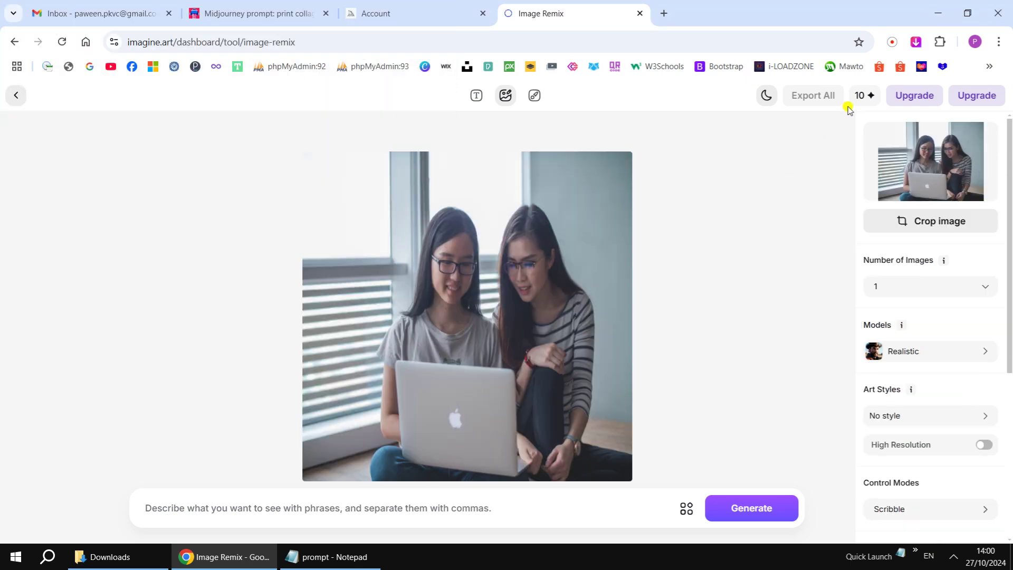
- Crop the uploaded photo to a 4:3 aspect ratio
{"action": "mouse_move", "coordinate": [854, 104]}
{"action": "left_click", "coordinate": [901, 221]}
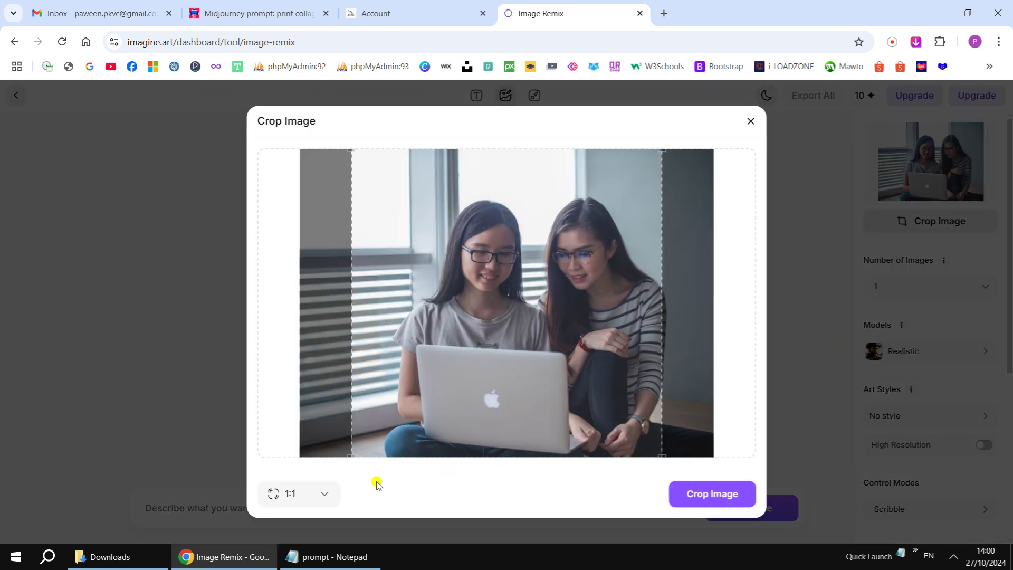
{"action": "left_click", "coordinate": [319, 496]}
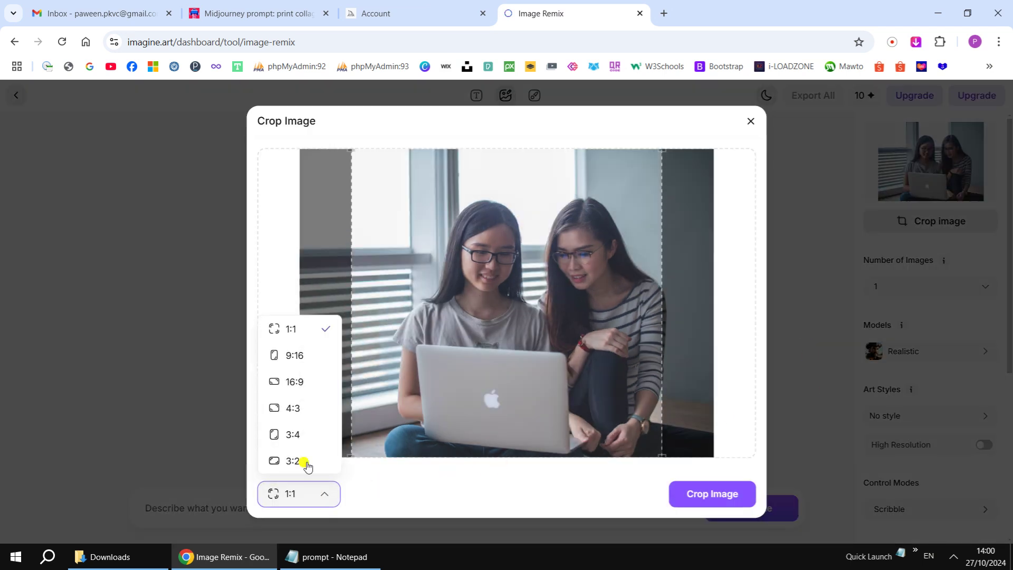
{"action": "left_click", "coordinate": [296, 409]}
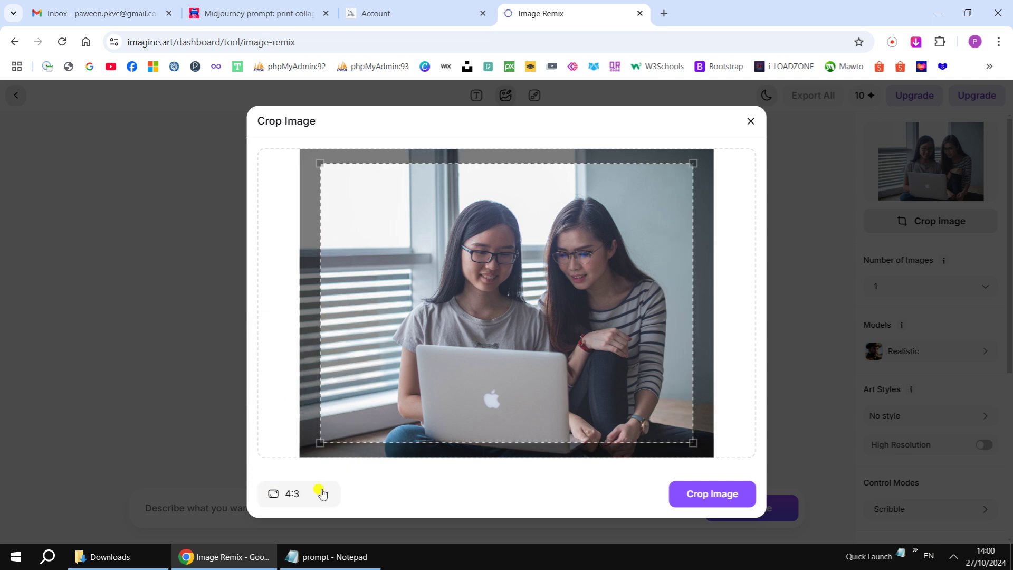
{"action": "left_click", "coordinate": [689, 507]}
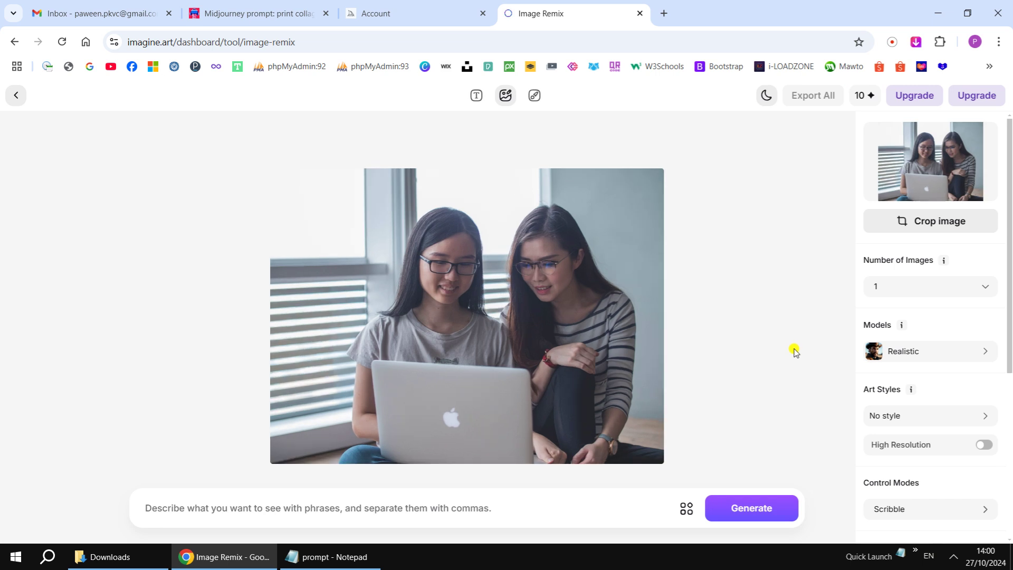
- Set the Image Remix model to Anime for the cropped photo
{"action": "left_click", "coordinate": [450, 491]}
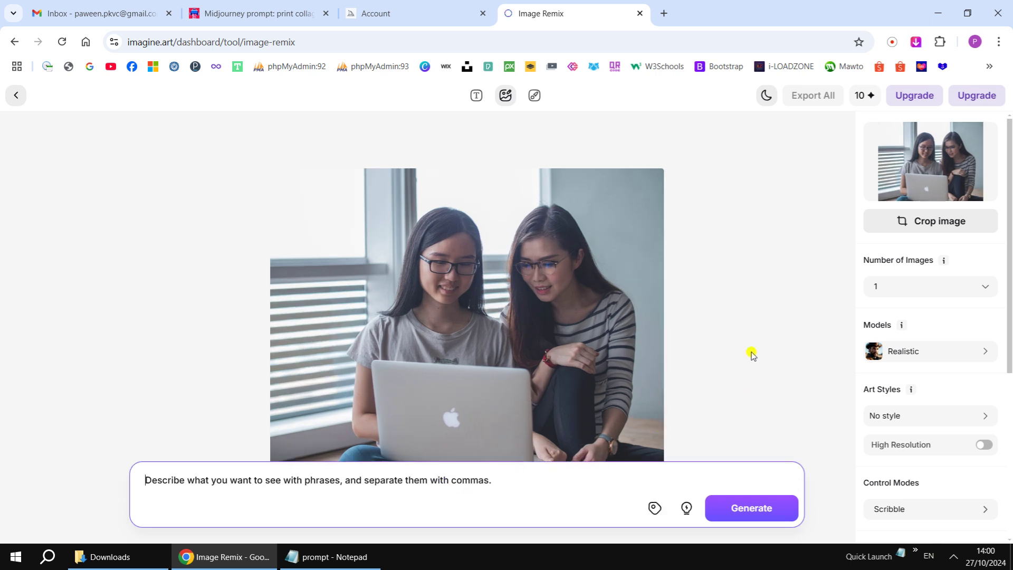
{"action": "left_click", "coordinate": [937, 356]}
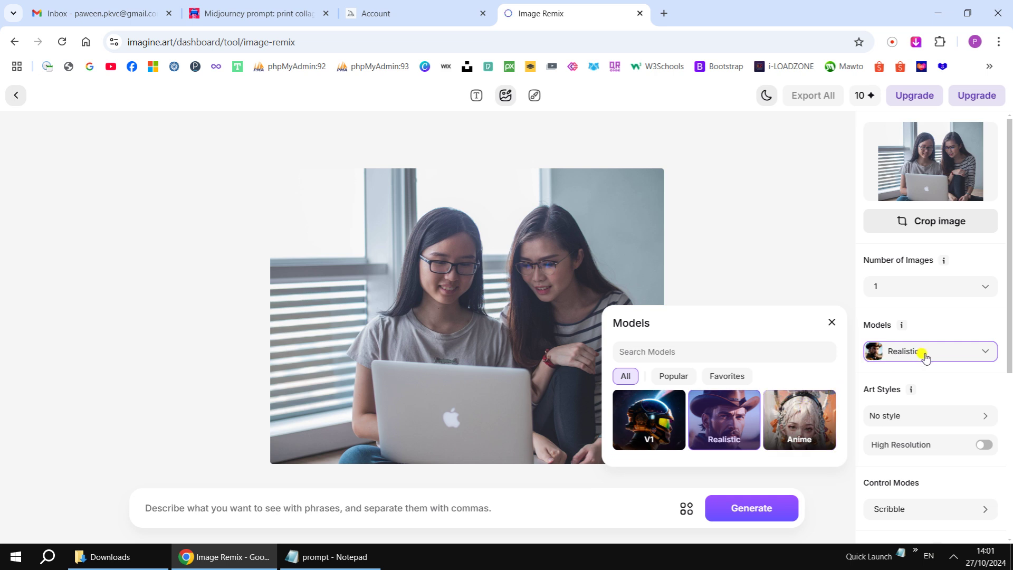
{"action": "left_click", "coordinate": [811, 427]}
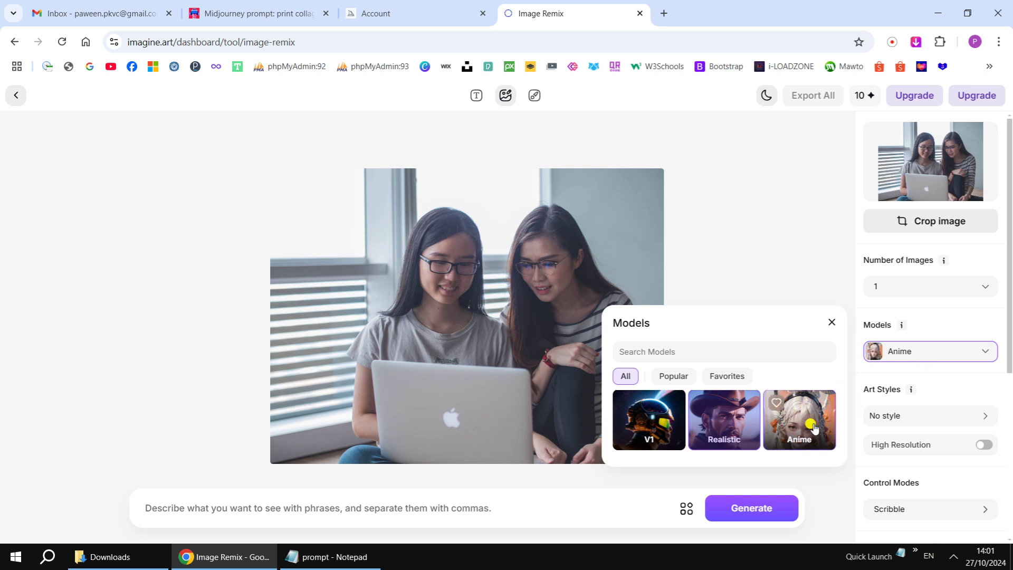
{"action": "left_click", "coordinate": [770, 266]}
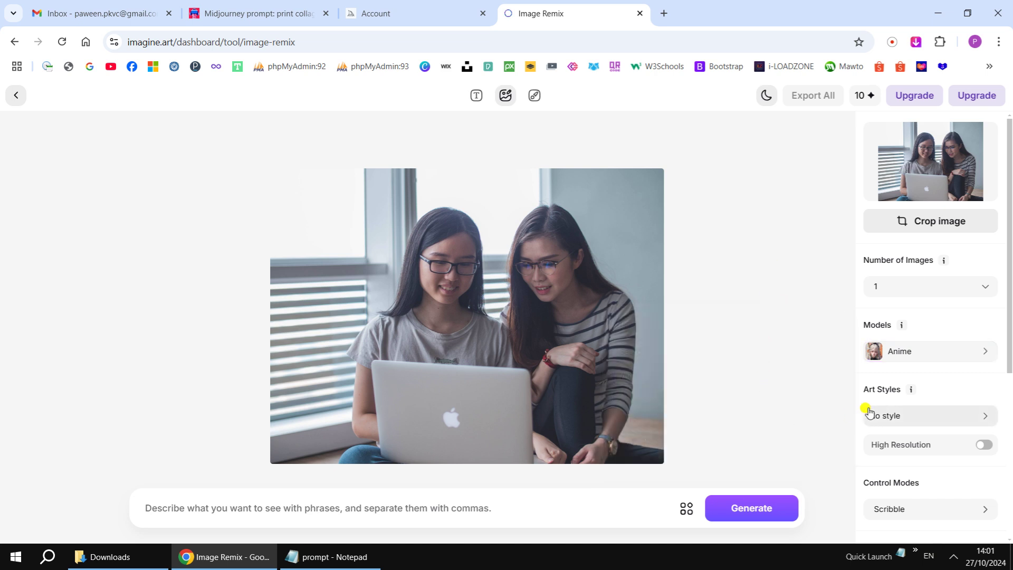
- Generate a remixed image with the prompt "two women working with computer wearing flower dress on the beach"
{"action": "scroll", "coordinate": [942, 420], "scroll_direction": "down", "scroll_amount": 1}
{"action": "scroll", "coordinate": [942, 423], "scroll_direction": "down", "scroll_amount": 1}
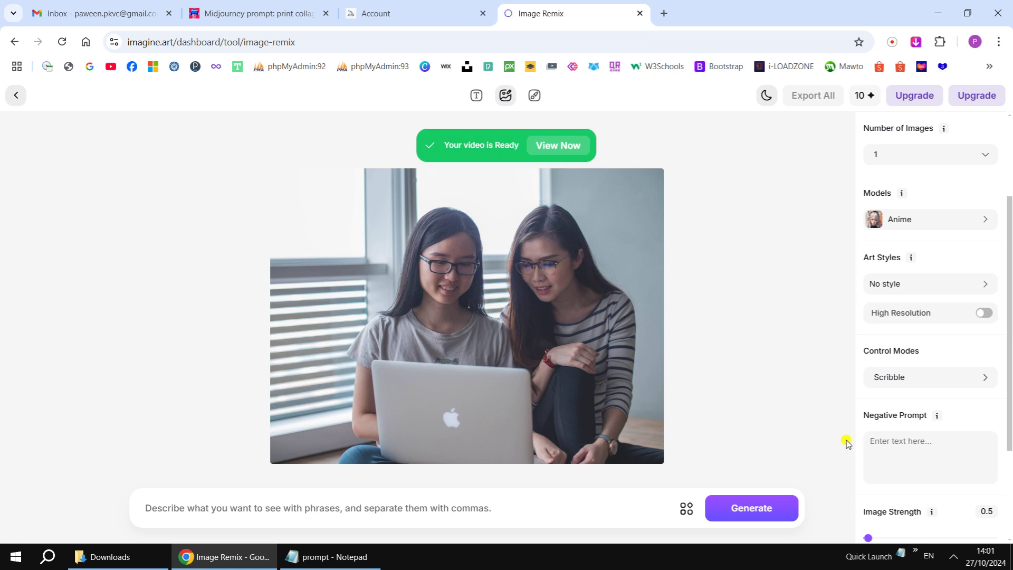
{"action": "left_click", "coordinate": [416, 506]}
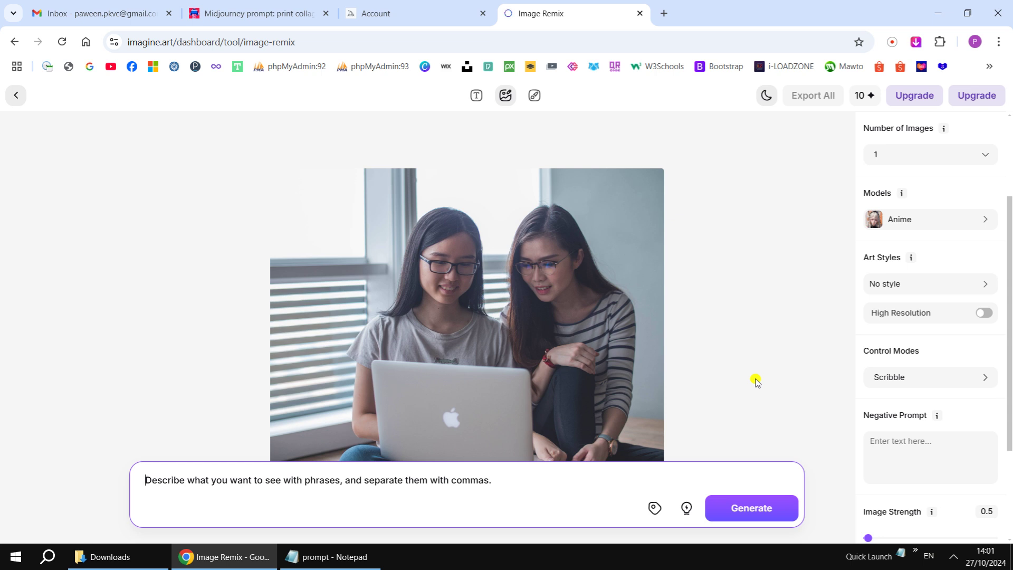
{"action": "type", "text": "t"}
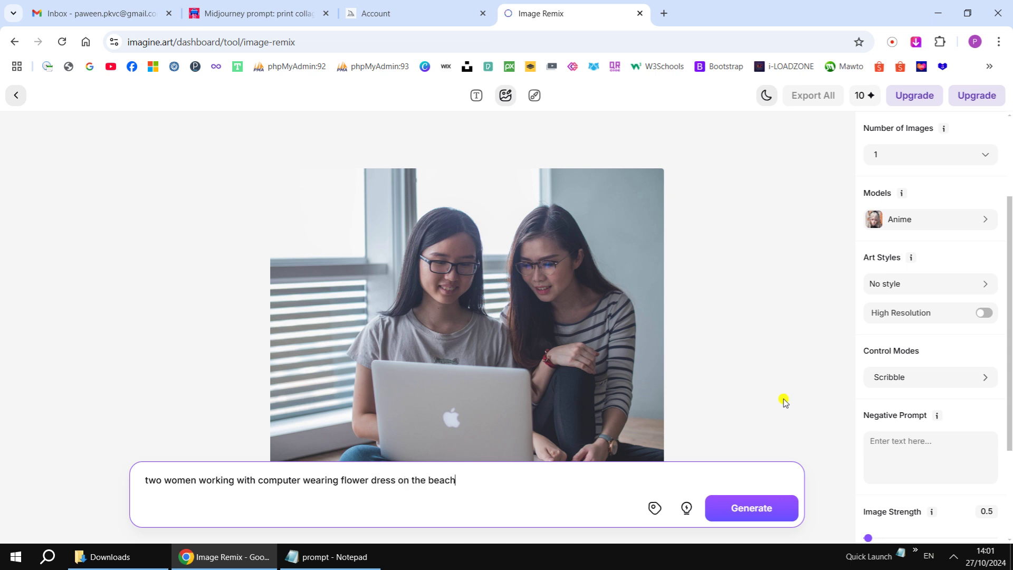
{"action": "left_click", "coordinate": [780, 510]}
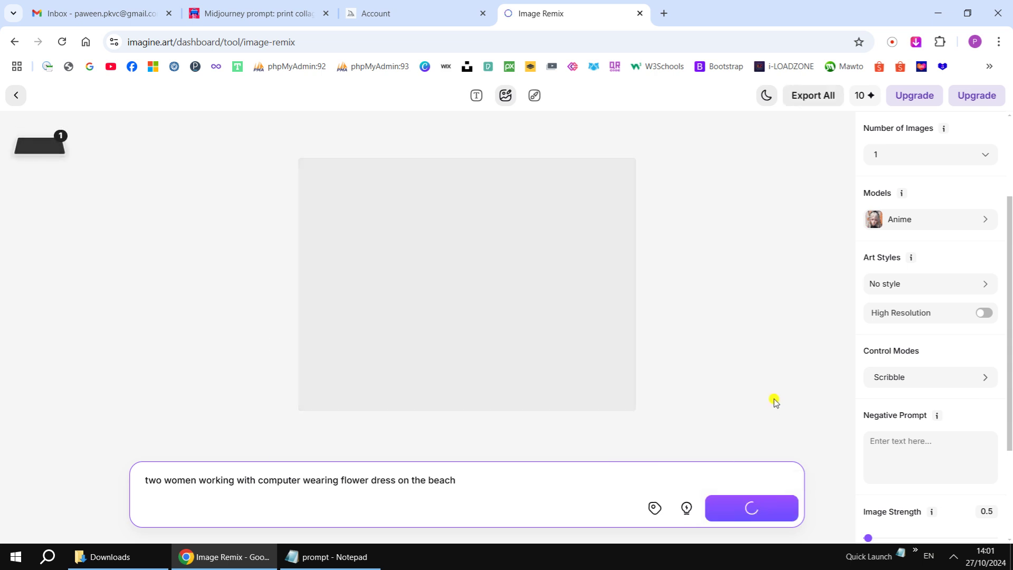
{"action": "mouse_move", "coordinate": [860, 98]}
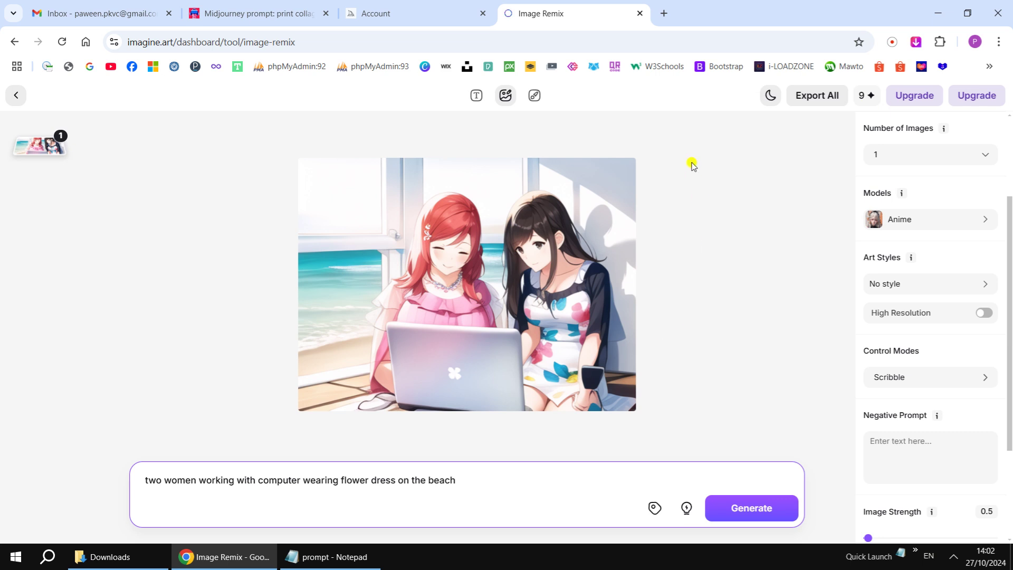
- View the generated hamburger video and its details in the AI Video library, and close the viewer
{"action": "left_click", "coordinate": [18, 99]}
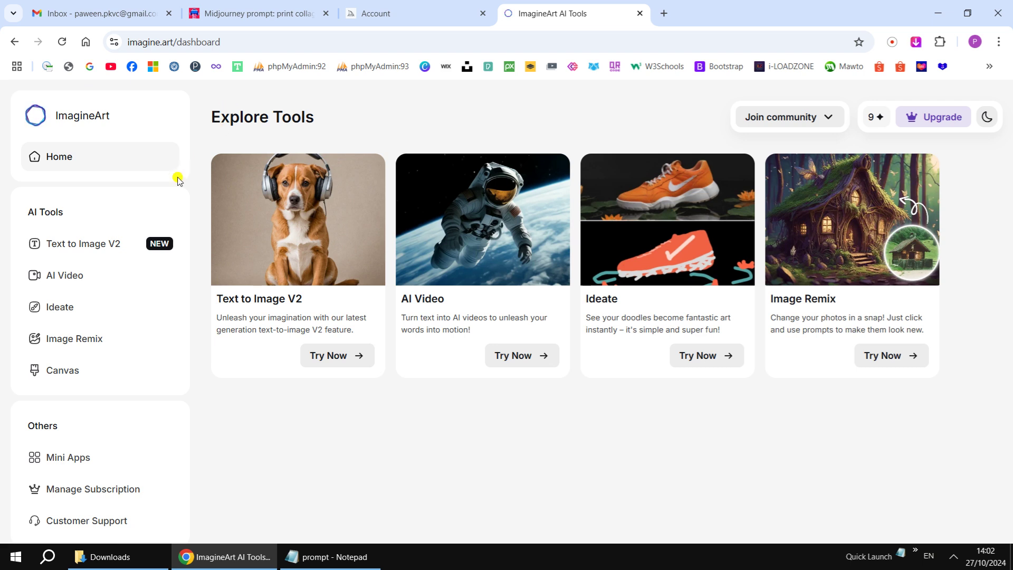
{"action": "left_click", "coordinate": [70, 279]}
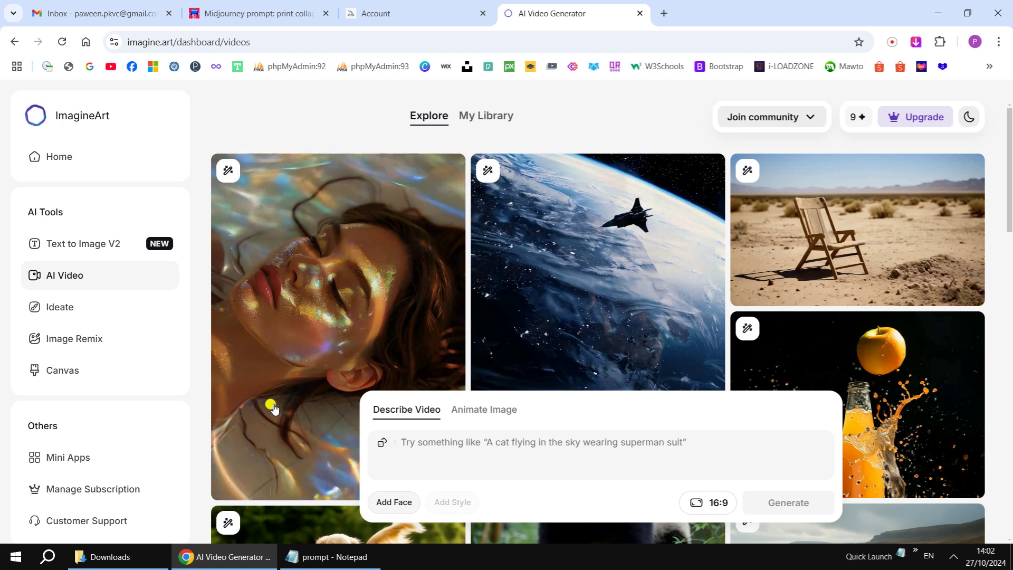
{"action": "left_click", "coordinate": [487, 117]}
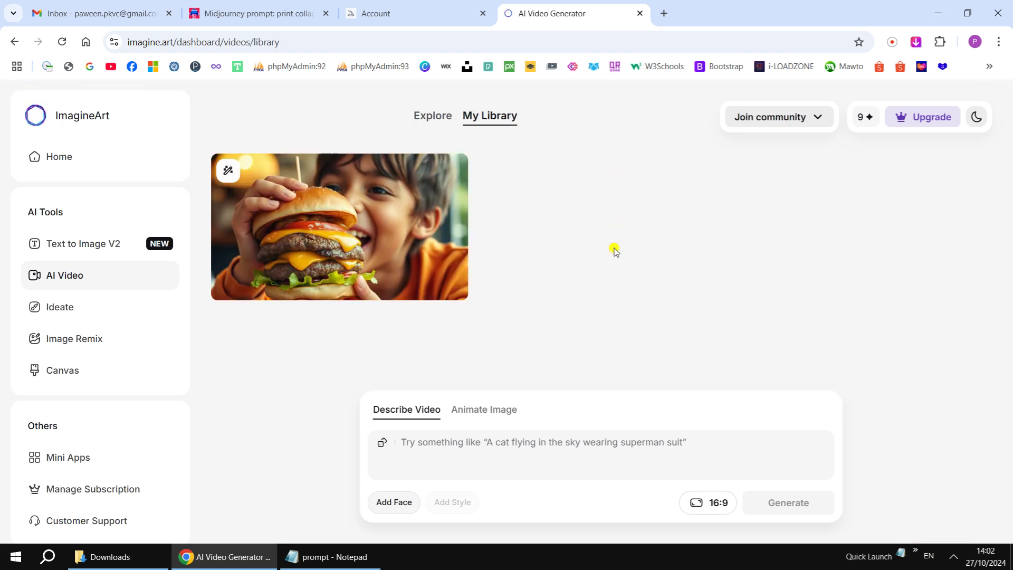
{"action": "mouse_move", "coordinate": [362, 233]}
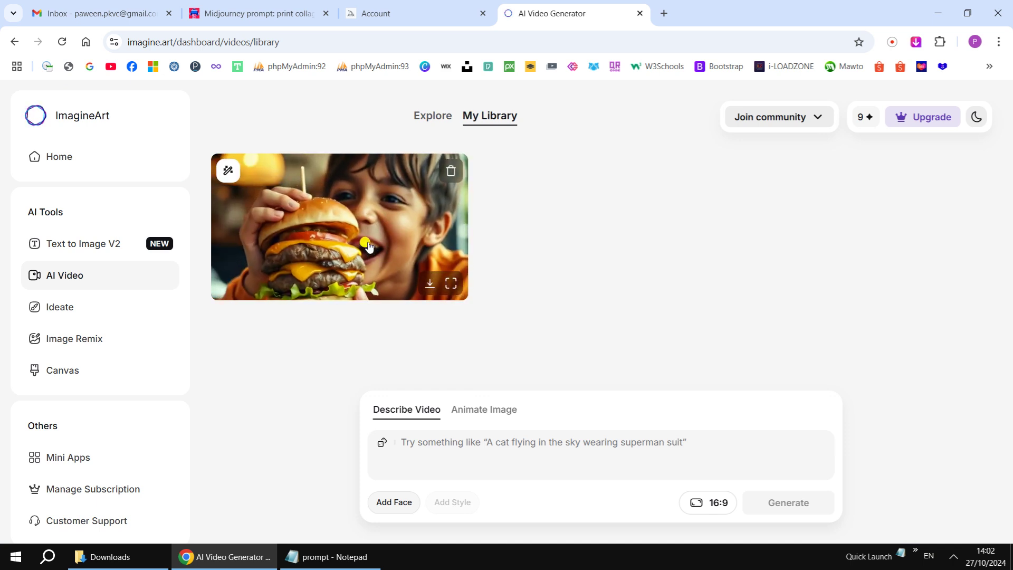
{"action": "left_click", "coordinate": [358, 244]}
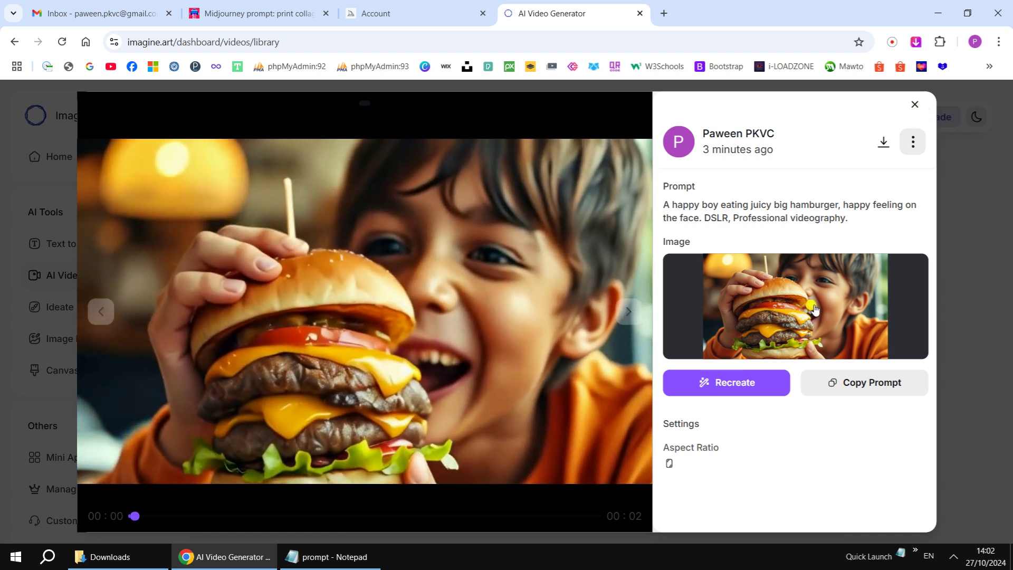
{"action": "left_click", "coordinate": [958, 185]}
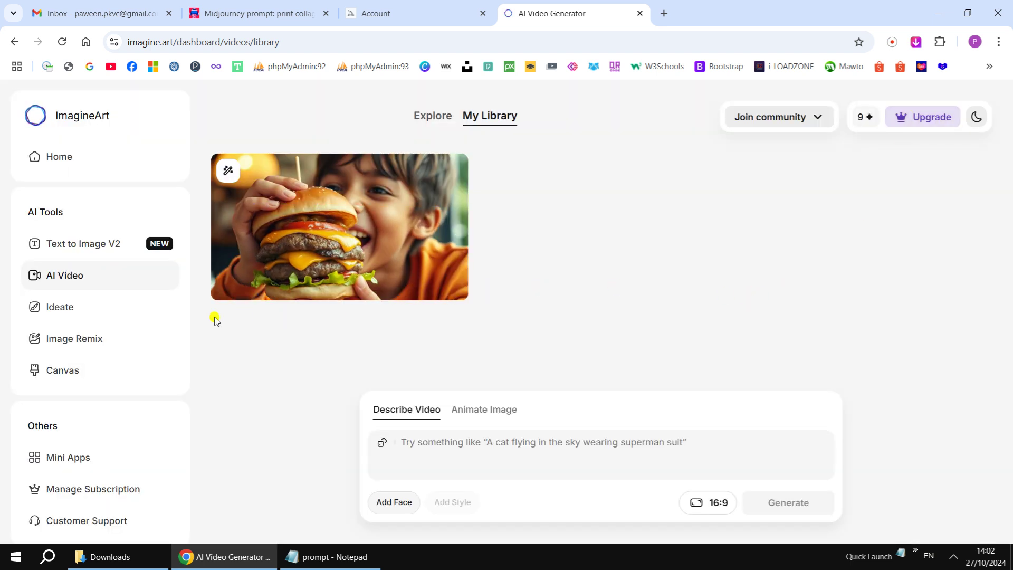
- Review the remixed image in Image Remix and the earlier creations in Text to Image V2, and return to the dashboard home
{"action": "left_click", "coordinate": [132, 341]}
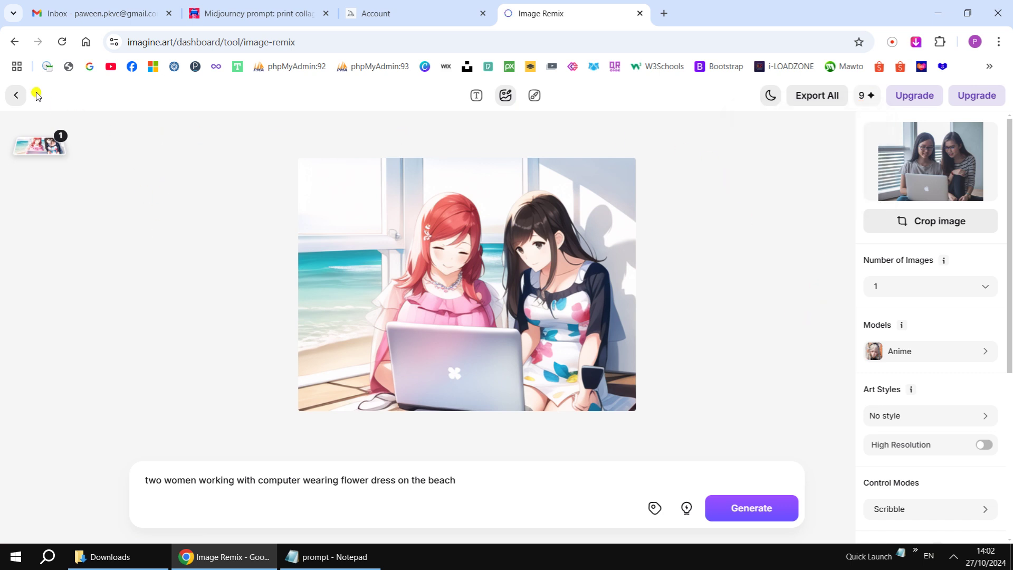
{"action": "left_click", "coordinate": [12, 95]}
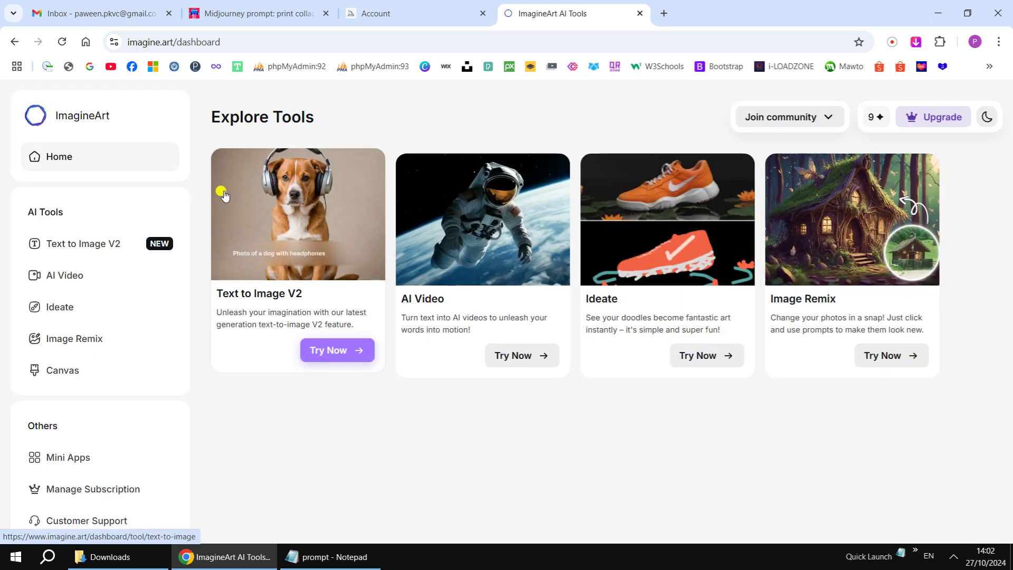
{"action": "left_click", "coordinate": [99, 245]}
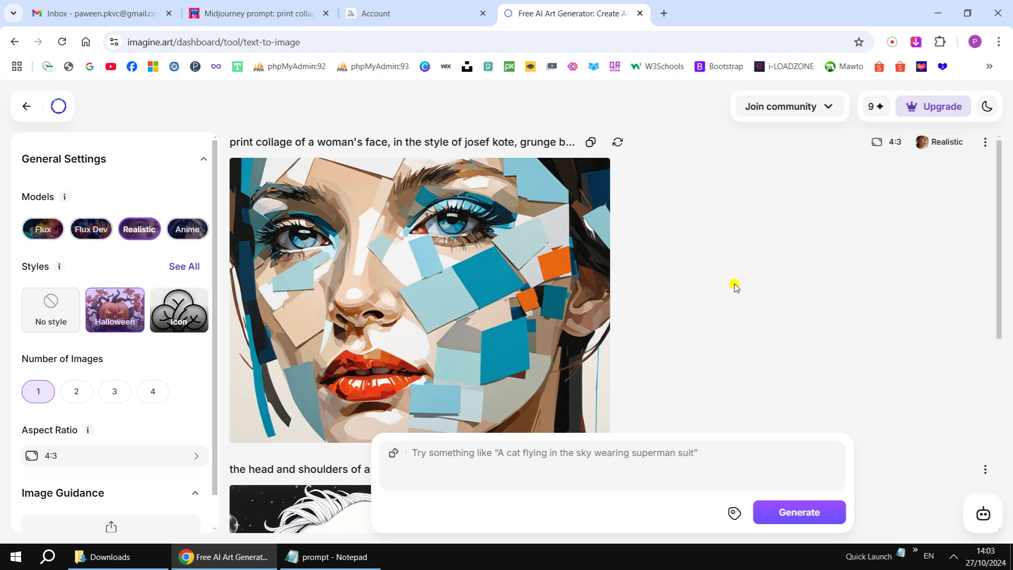
{"action": "scroll", "coordinate": [765, 290], "scroll_direction": "down", "scroll_amount": 4}
{"action": "scroll", "coordinate": [805, 296], "scroll_direction": "down", "scroll_amount": 2}
{"action": "scroll", "coordinate": [805, 297], "scroll_direction": "up", "scroll_amount": 2}
{"action": "scroll", "coordinate": [805, 296], "scroll_direction": "up", "scroll_amount": 3}
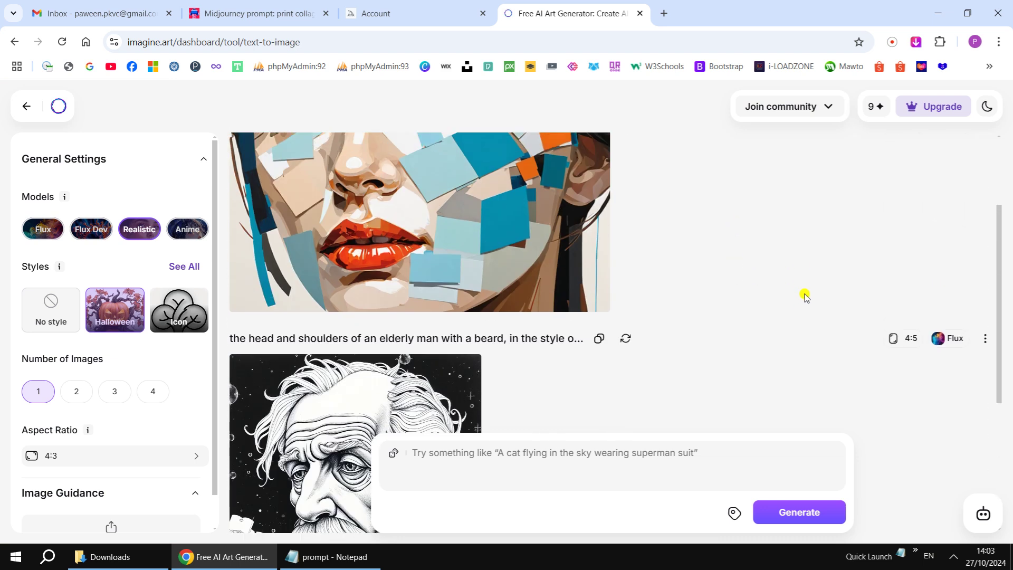
{"action": "scroll", "coordinate": [805, 296], "scroll_direction": "up", "scroll_amount": 2}
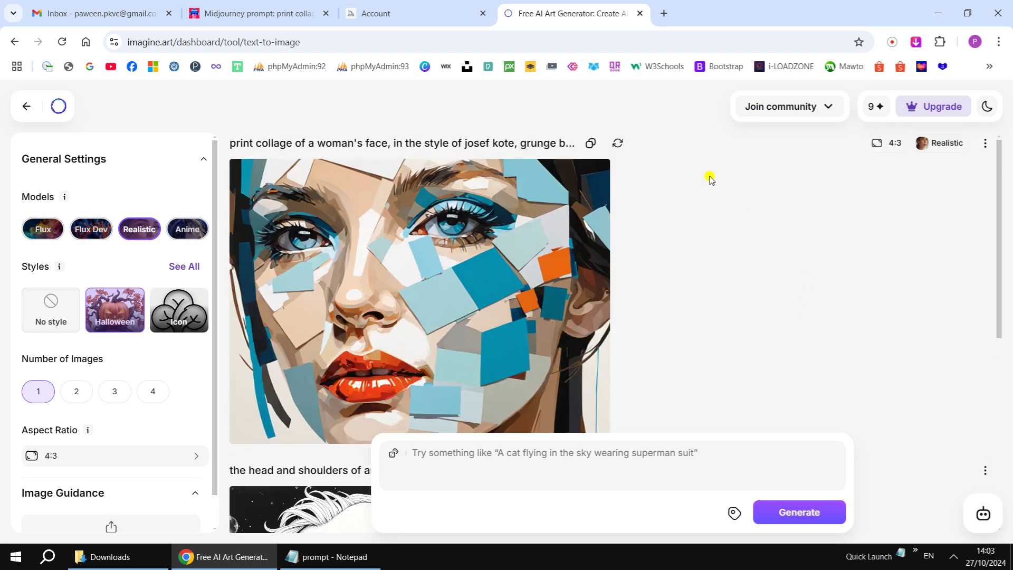
{"action": "left_click", "coordinate": [26, 106]}
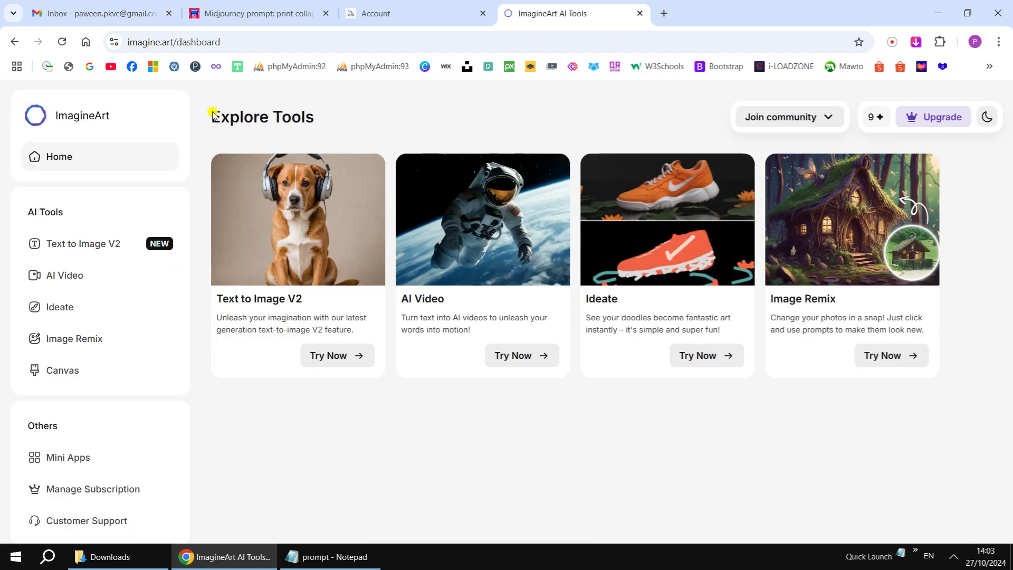
{"action": "left_click", "coordinate": [299, 41]}
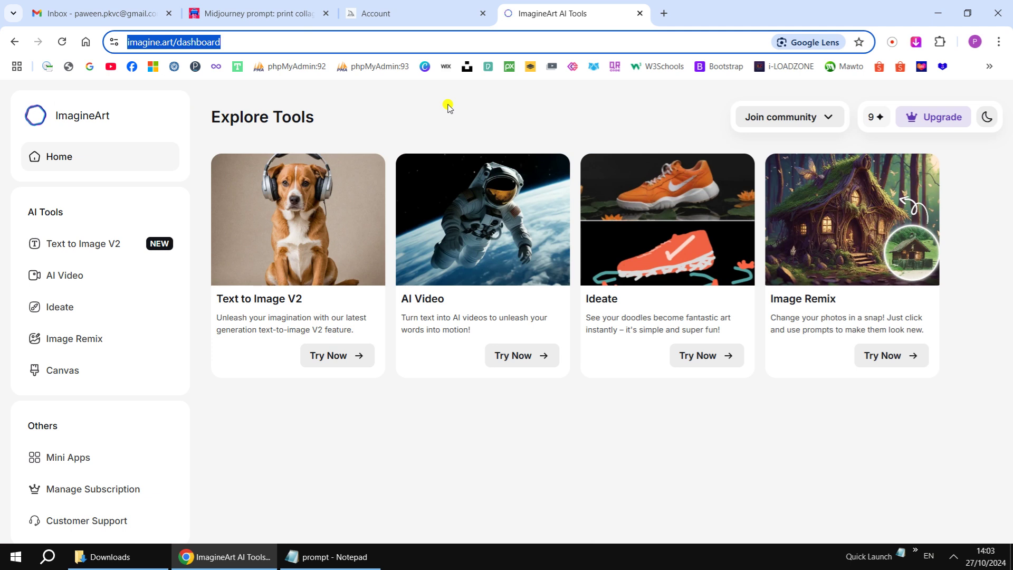